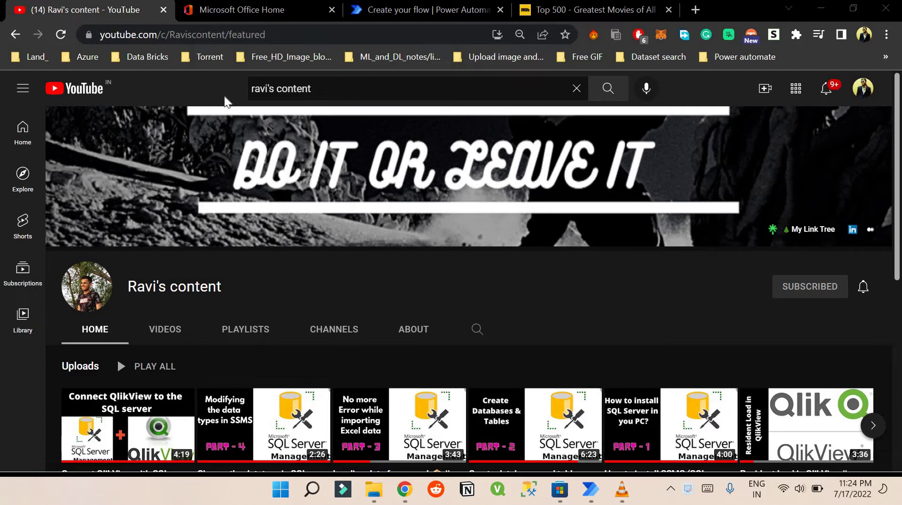
Step: View the Power Automate web page for creating flows in Chrome and the app's listing in Microsoft Store
{"action": "left_click", "coordinate": [266, 10]}
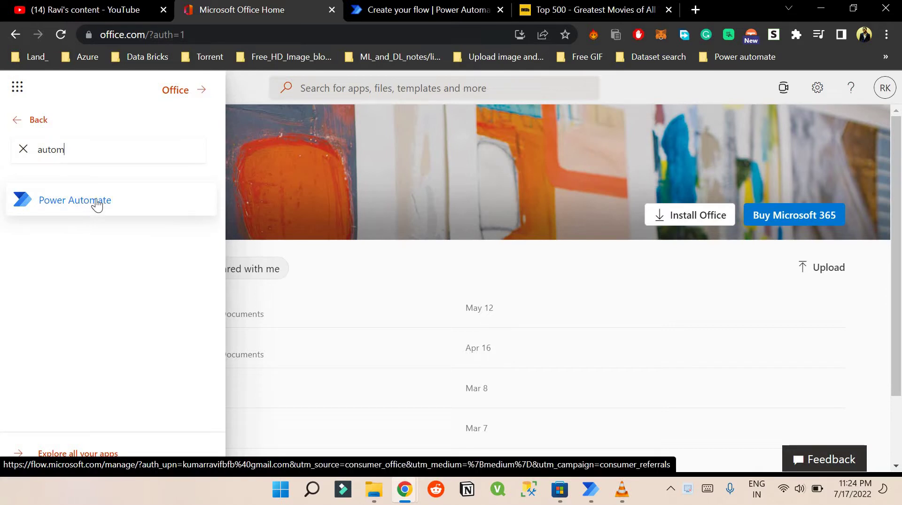
{"action": "left_click", "coordinate": [379, 9]}
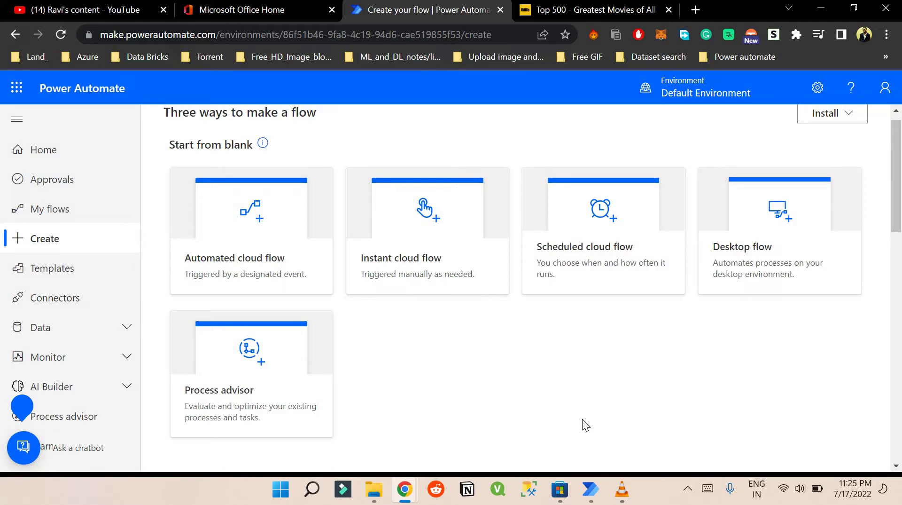
{"action": "key", "text": "super"}
{"action": "type", "text": "powe"}
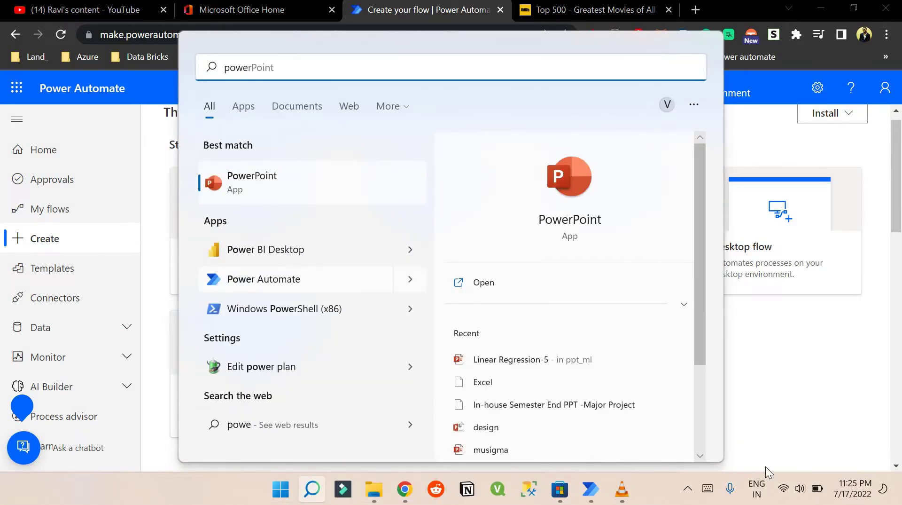
{"action": "left_click", "coordinate": [624, 466]}
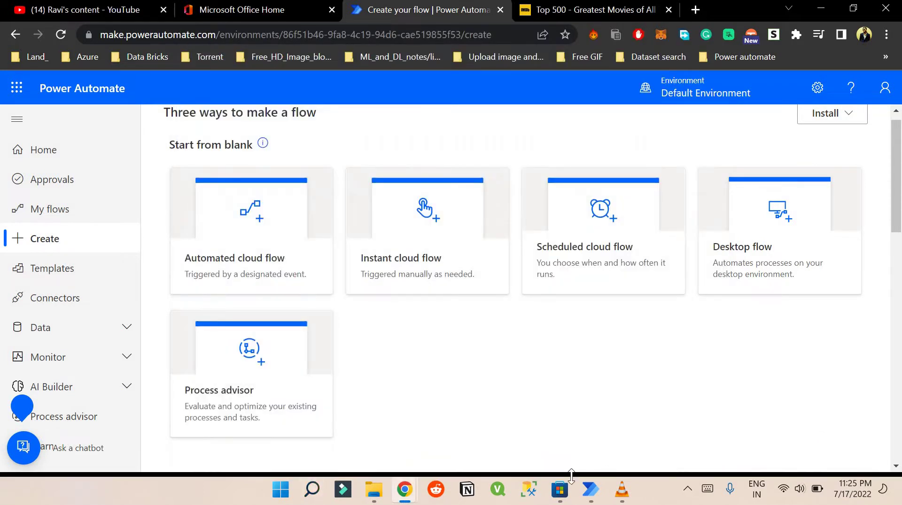
{"action": "left_click", "coordinate": [562, 489]}
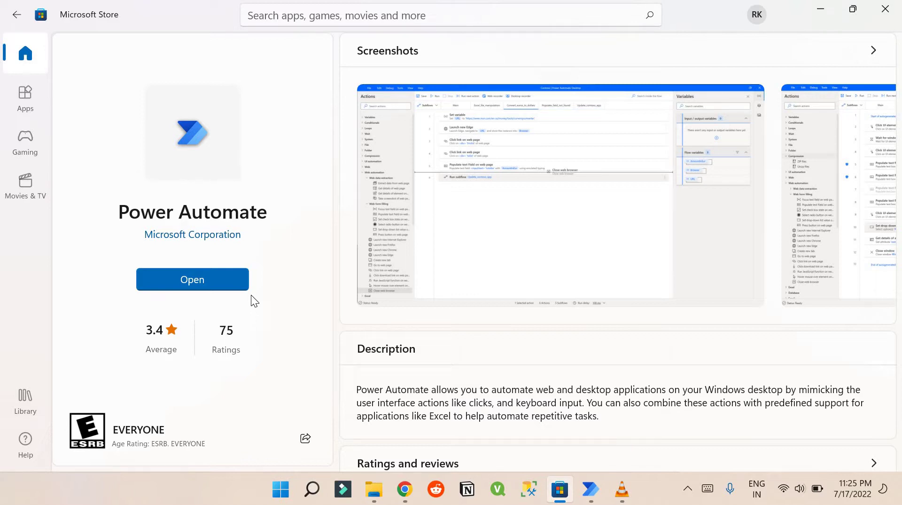
Step: Switch to the Power Automate desktop app and close the demo flow without saving its changes
{"action": "left_click", "coordinate": [590, 490]}
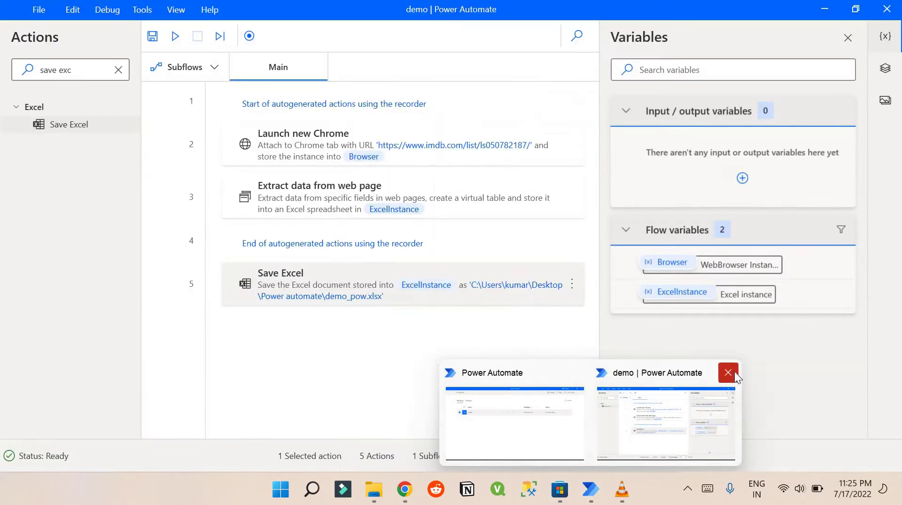
{"action": "left_click", "coordinate": [714, 374]}
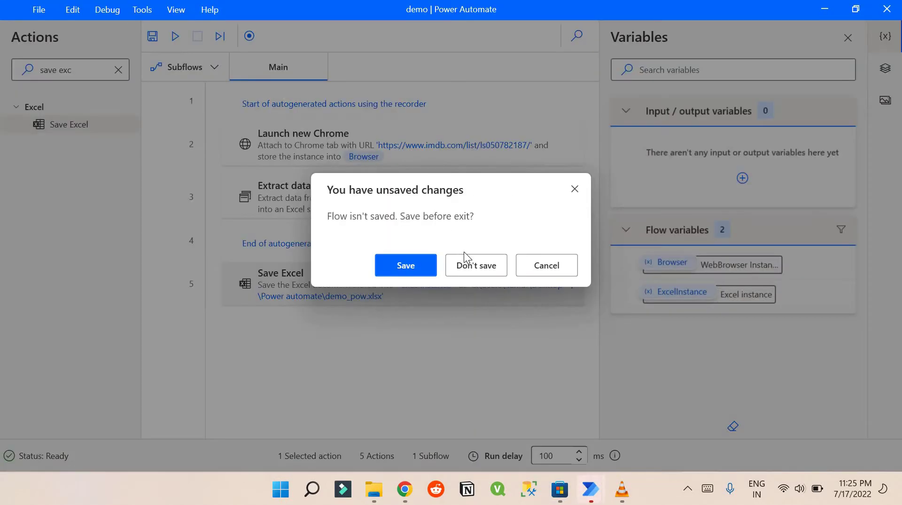
{"action": "left_click", "coordinate": [472, 265]}
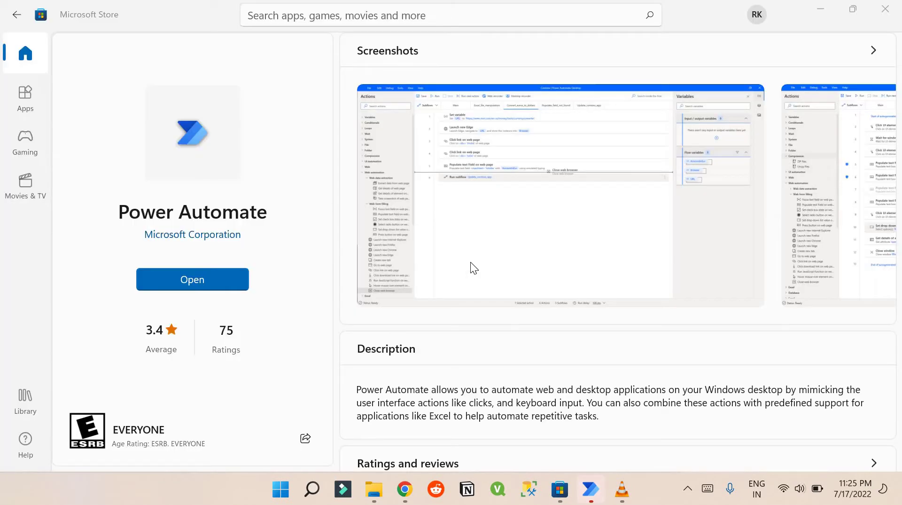
Step: Create a new desktop flow named demo_flow and hide the Variables pane in its designer
{"action": "left_click", "coordinate": [588, 490]}
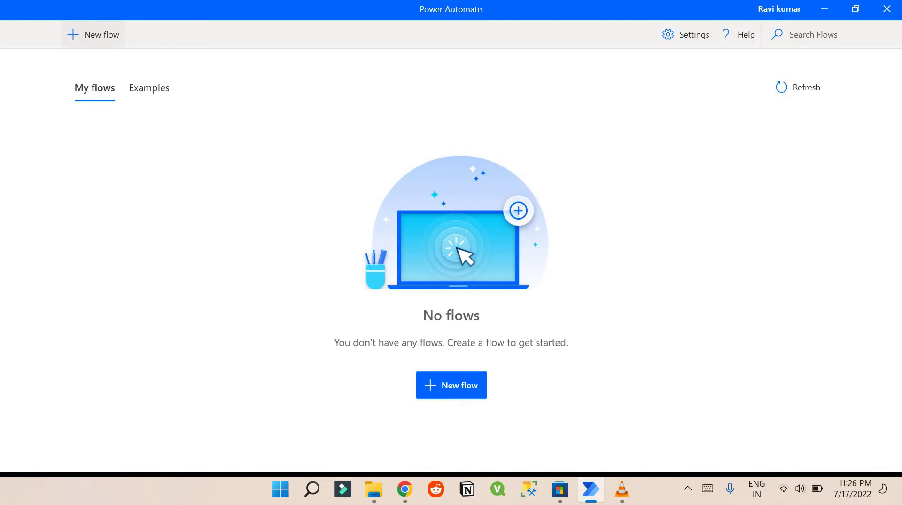
{"action": "left_click", "coordinate": [455, 391]}
{"action": "type", "text": "demo_flow"}
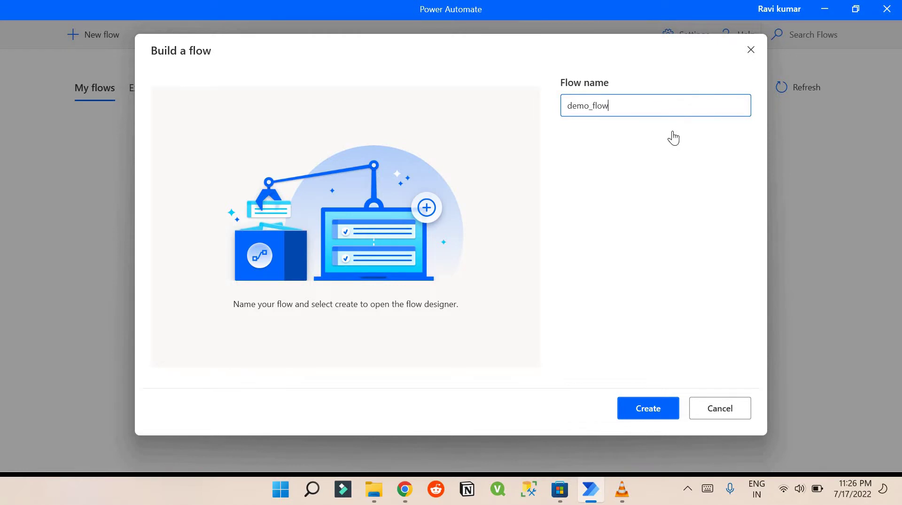
{"action": "key", "text": "Return"}
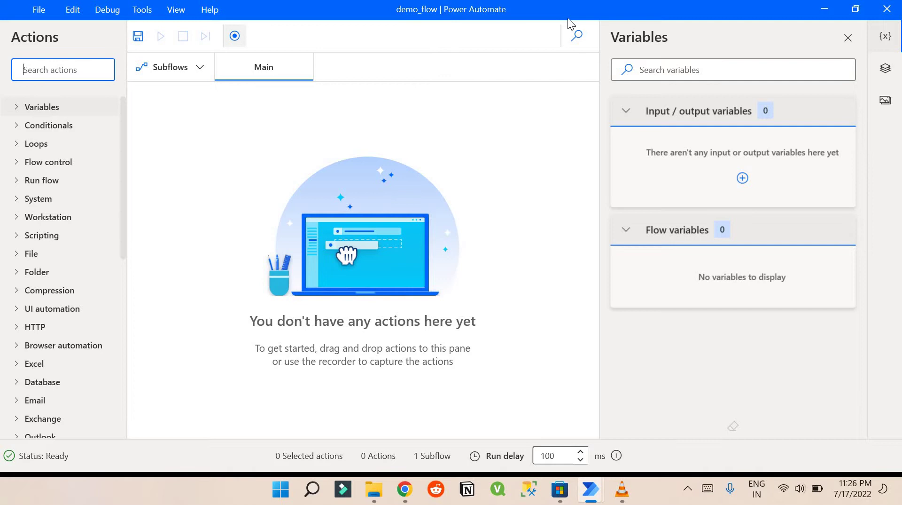
{"action": "left_click", "coordinate": [850, 40]}
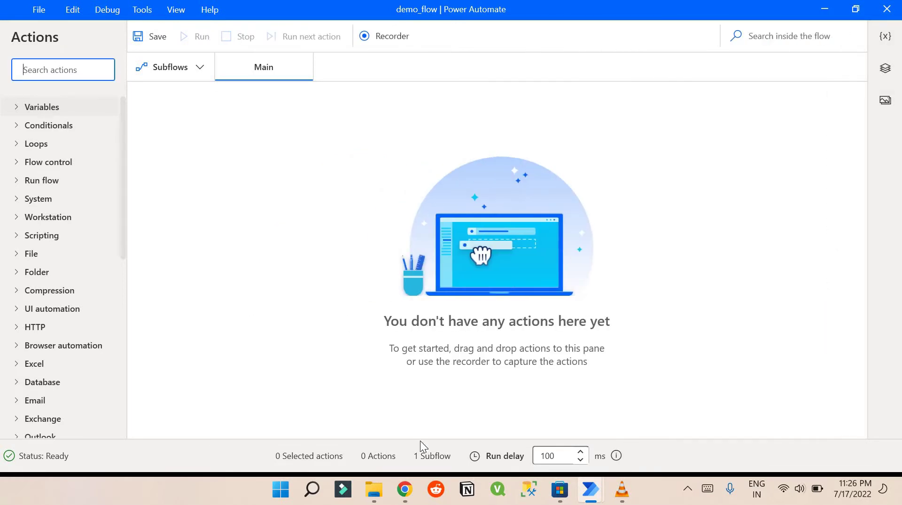
Step: Switch to Chrome and bring up the IMDb list "Top 500 - Greatest Movies of All Time!" at its first entries
{"action": "left_click", "coordinate": [409, 491]}
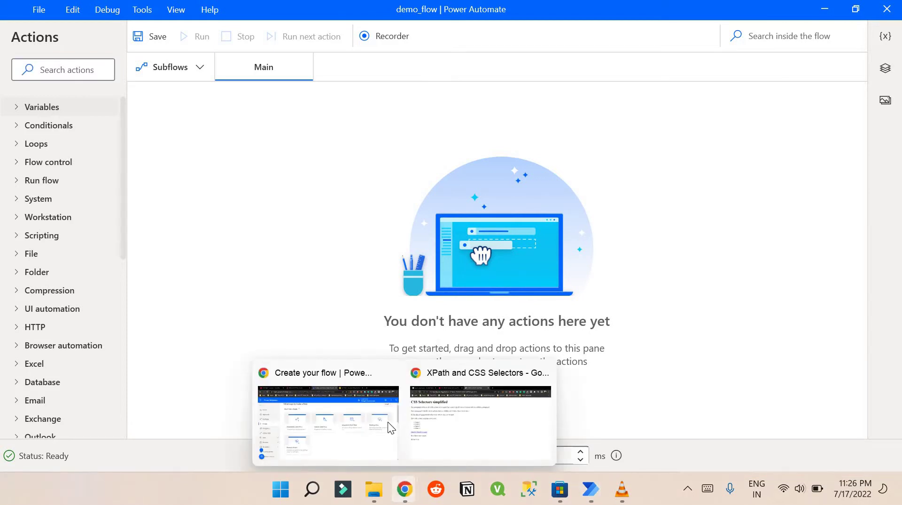
{"action": "left_click", "coordinate": [332, 420]}
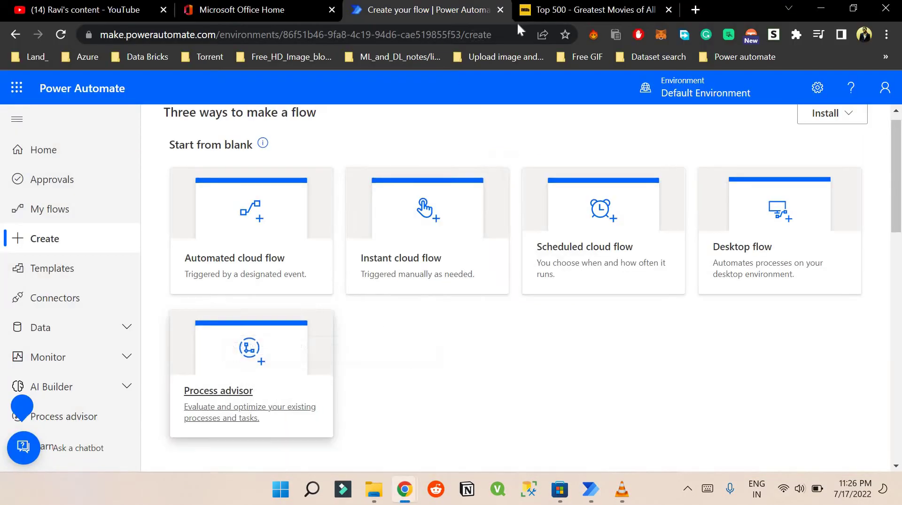
{"action": "left_click", "coordinate": [555, 14]}
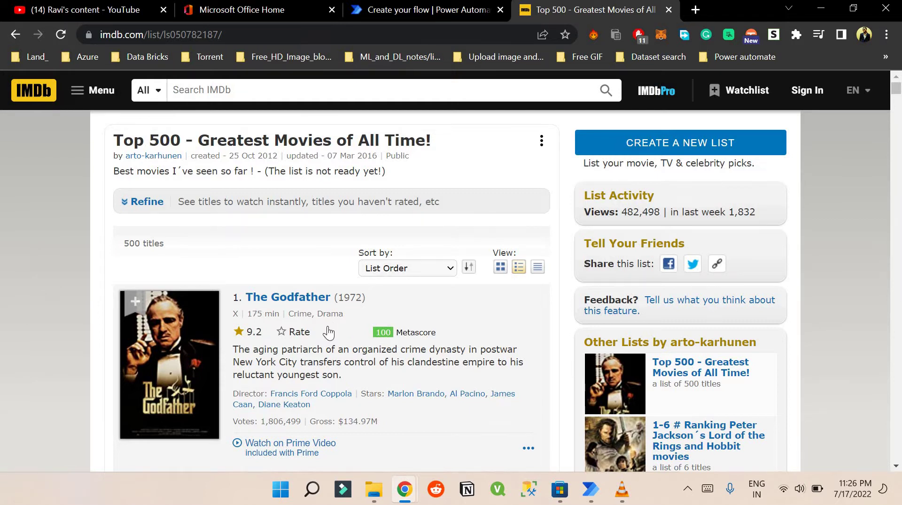
{"action": "scroll", "coordinate": [327, 327], "scroll_direction": "down", "scroll_amount": 3}
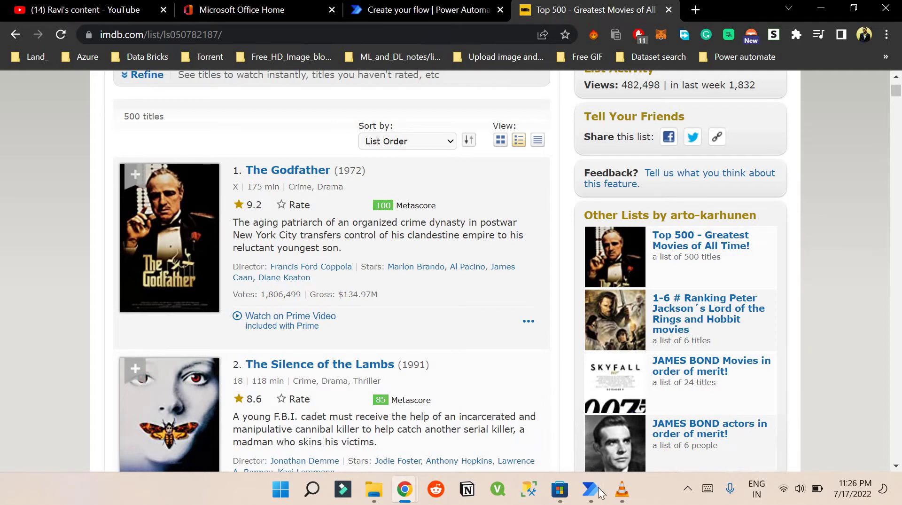
Step: Switch back to demo_flow in Power Automate, open its Recorder and check Chrome's extensions for Microsoft Power Automate
{"action": "mouse_move", "coordinate": [591, 490]}
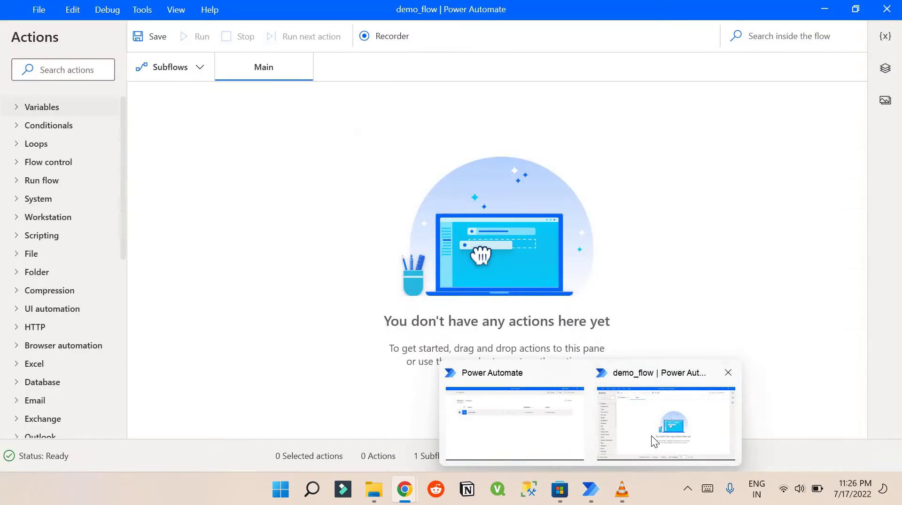
{"action": "left_click", "coordinate": [651, 435]}
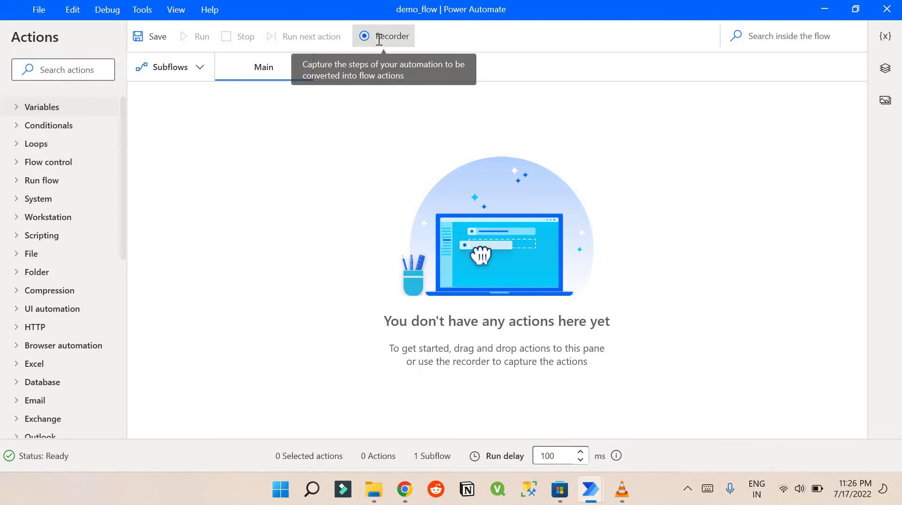
{"action": "left_click", "coordinate": [379, 37]}
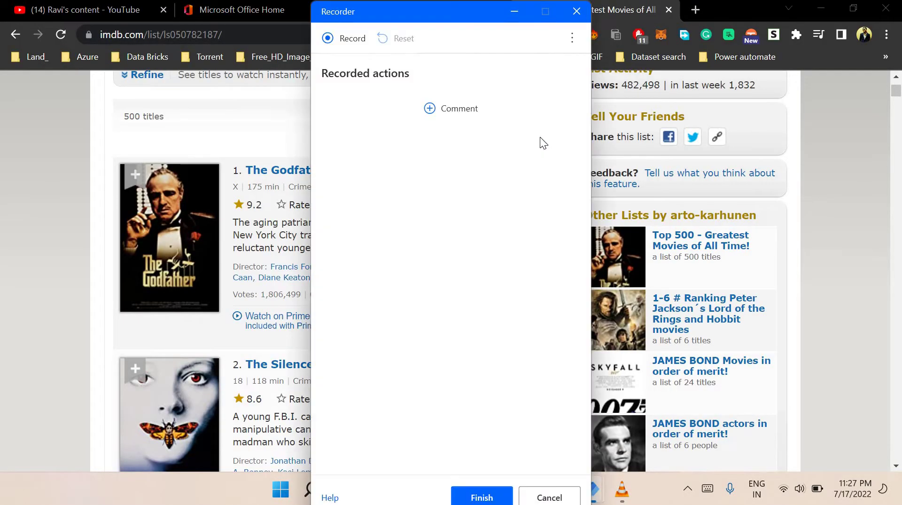
{"action": "left_click", "coordinate": [797, 34]}
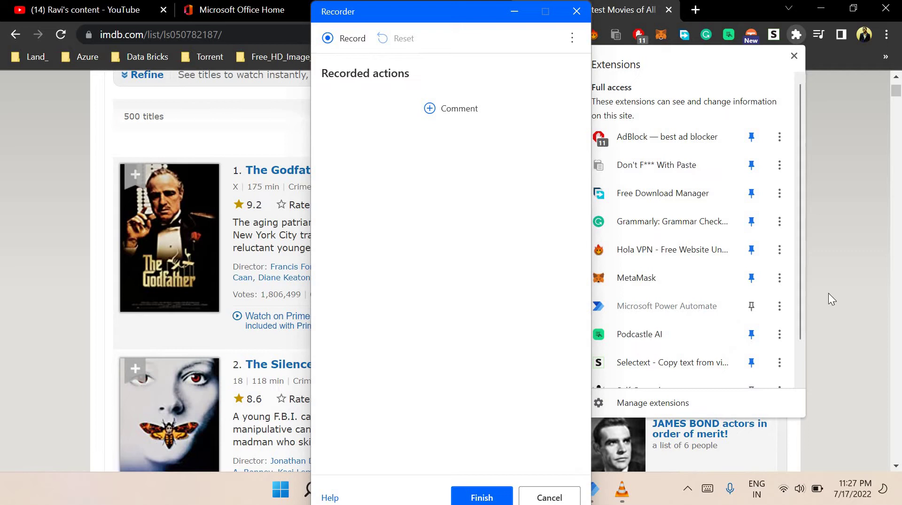
{"action": "left_click", "coordinate": [858, 291]}
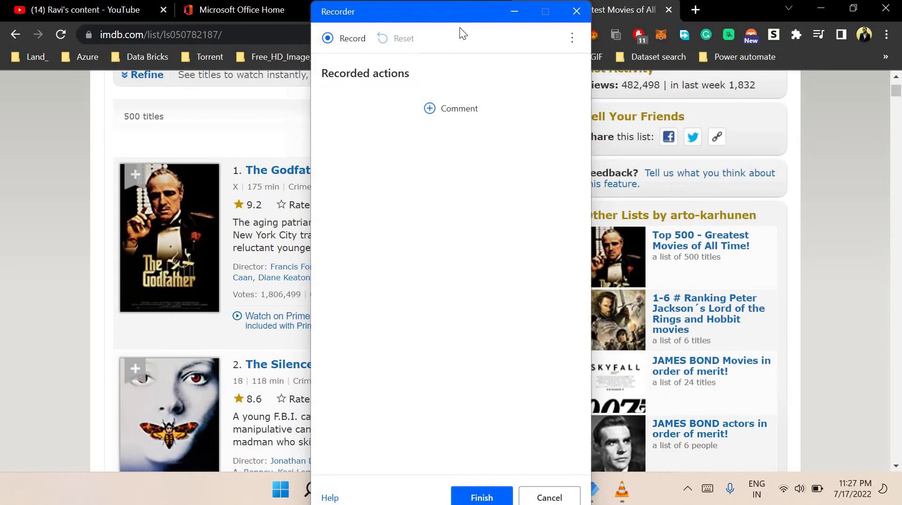
Step: Move the Recorder window clear of the IMDb movie entries and start recording
{"action": "left_click_drag", "start_coordinate": [459, 11], "coordinate": [738, 10]}
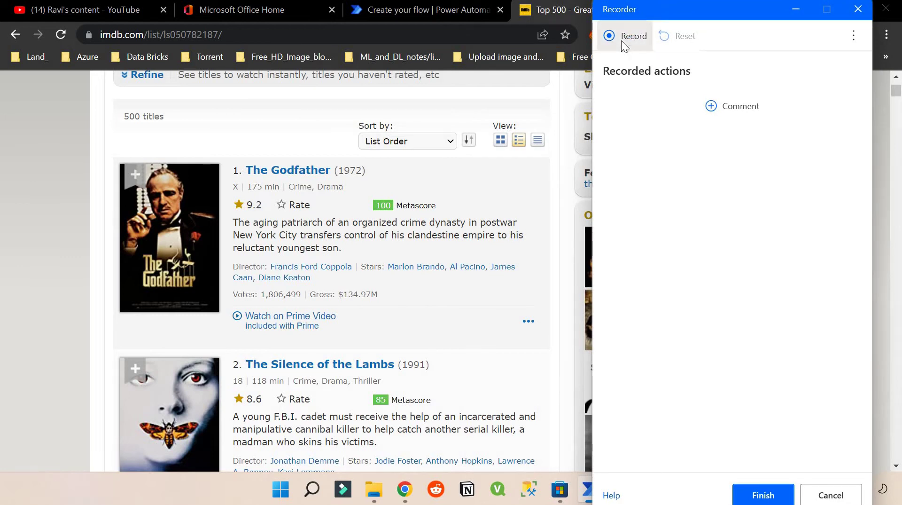
{"action": "left_click", "coordinate": [629, 36]}
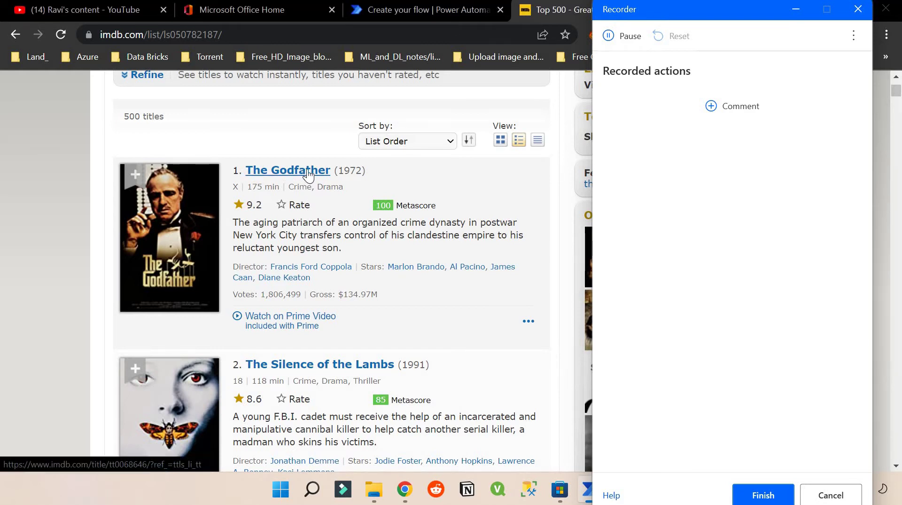
Step: Record extracting the text of The Godfather's title and of its release year, 1972, from the first list entry
{"action": "scroll", "coordinate": [308, 174], "scroll_direction": "up", "scroll_amount": 3}
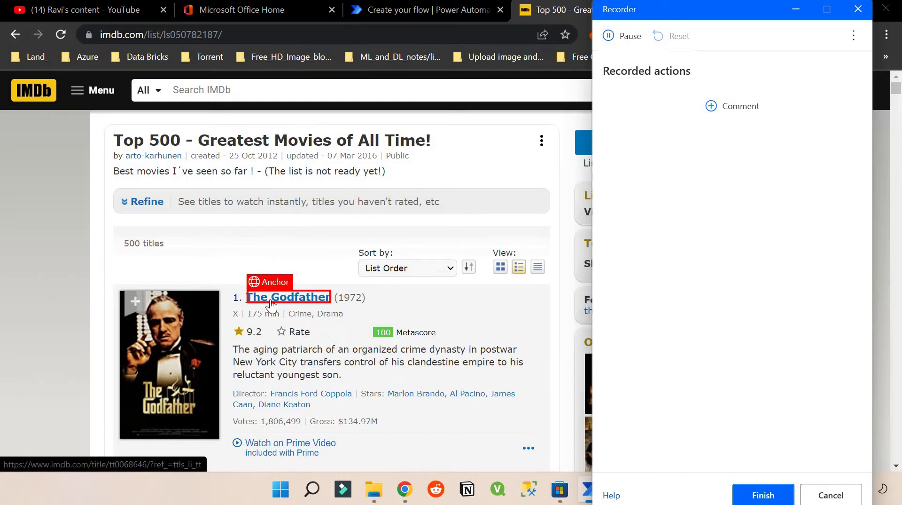
{"action": "right_click", "coordinate": [271, 303]}
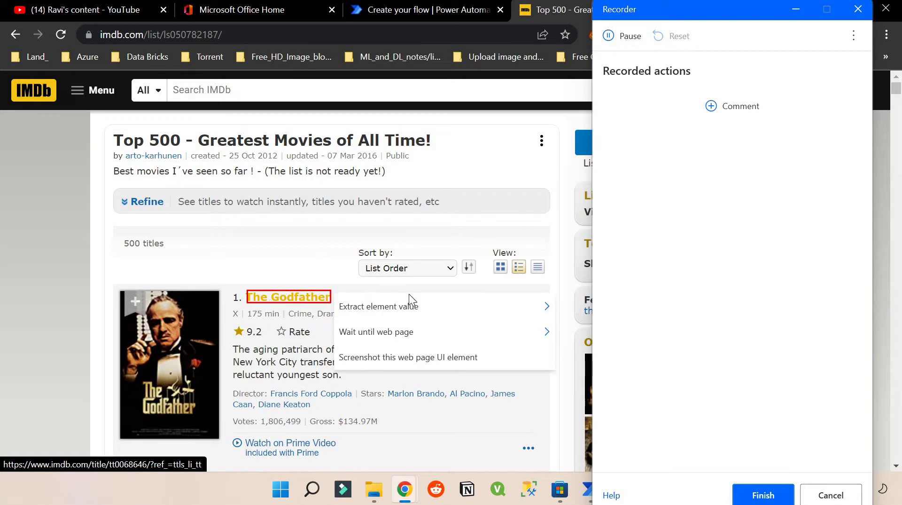
{"action": "mouse_move", "coordinate": [494, 305]}
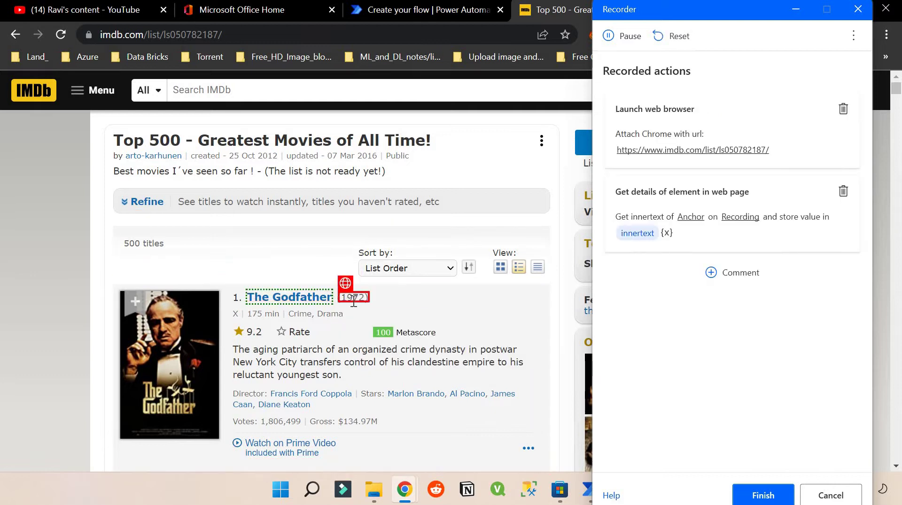
{"action": "right_click", "coordinate": [353, 301]}
{"action": "mouse_move", "coordinate": [574, 308]}
{"action": "left_click", "coordinate": [606, 309]}
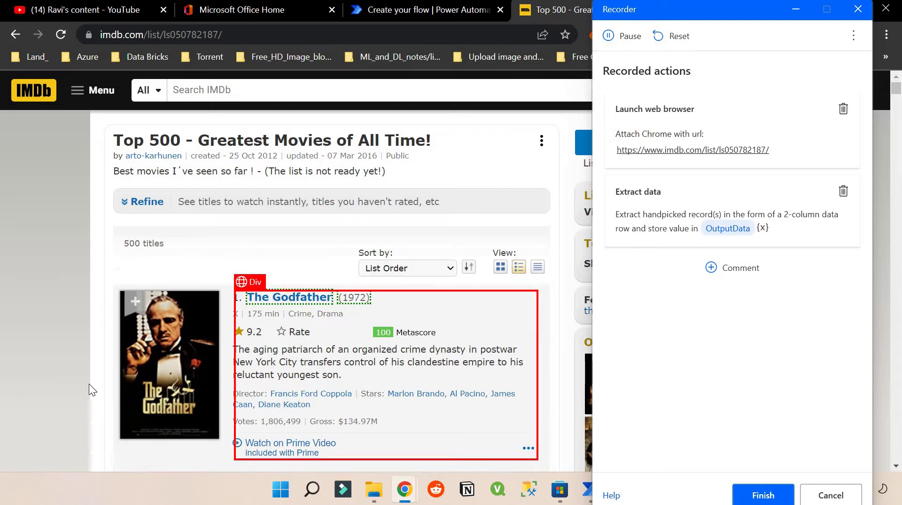
Step: Record extracting the title text of the second entry, The Silence of the Lambs, to extend the extraction to the whole list
{"action": "scroll", "coordinate": [88, 383], "scroll_direction": "down", "scroll_amount": 1}
{"action": "scroll", "coordinate": [89, 383], "scroll_direction": "down", "scroll_amount": 3}
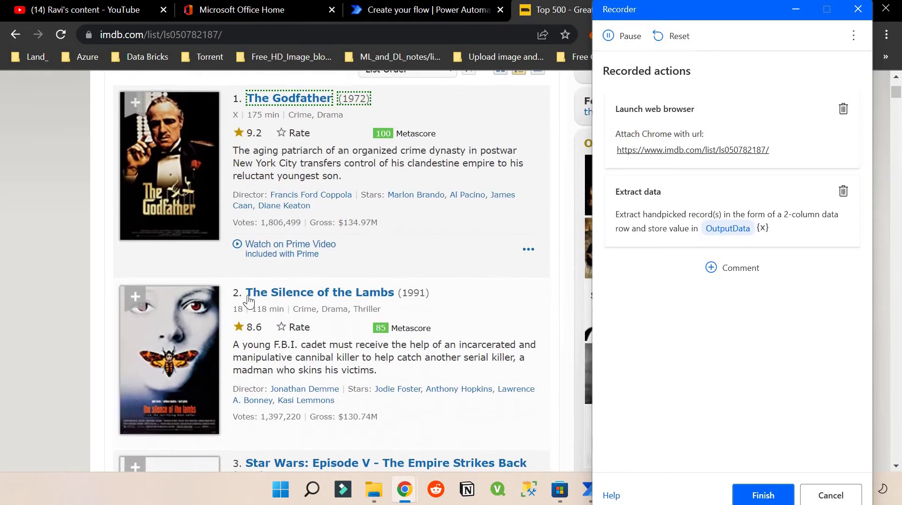
{"action": "right_click", "coordinate": [287, 303]}
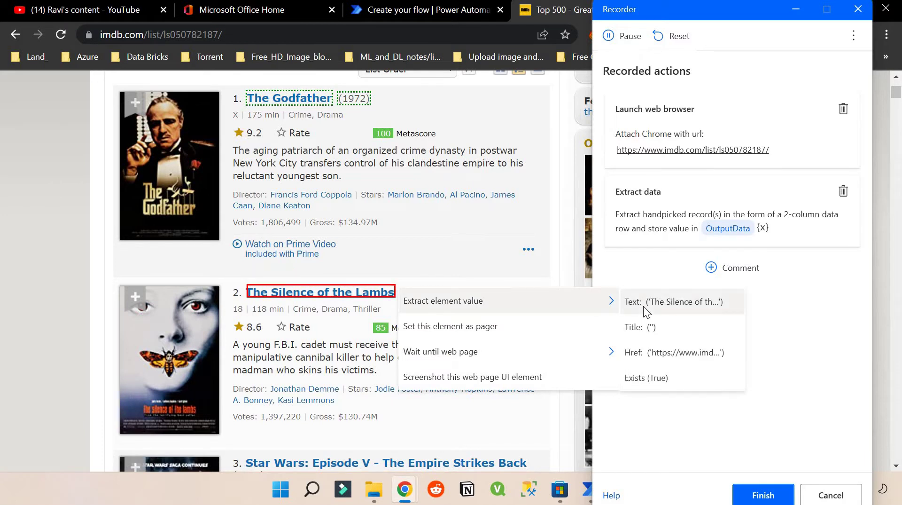
{"action": "left_click", "coordinate": [644, 306]}
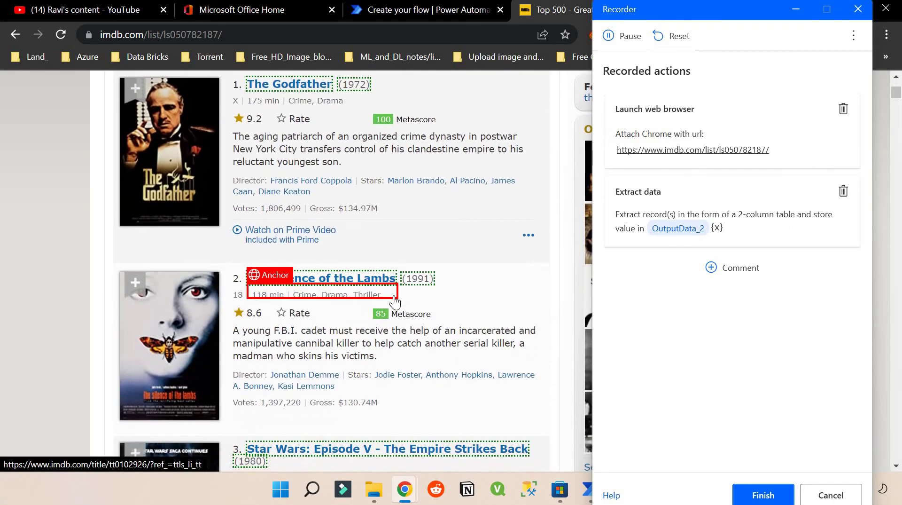
Step: Examine the highlighted titles and years down to entry 100 and the recording options of the list's NEXT link
{"action": "scroll", "coordinate": [395, 302], "scroll_direction": "down", "scroll_amount": 3}
{"action": "scroll", "coordinate": [394, 302], "scroll_direction": "down", "scroll_amount": 20}
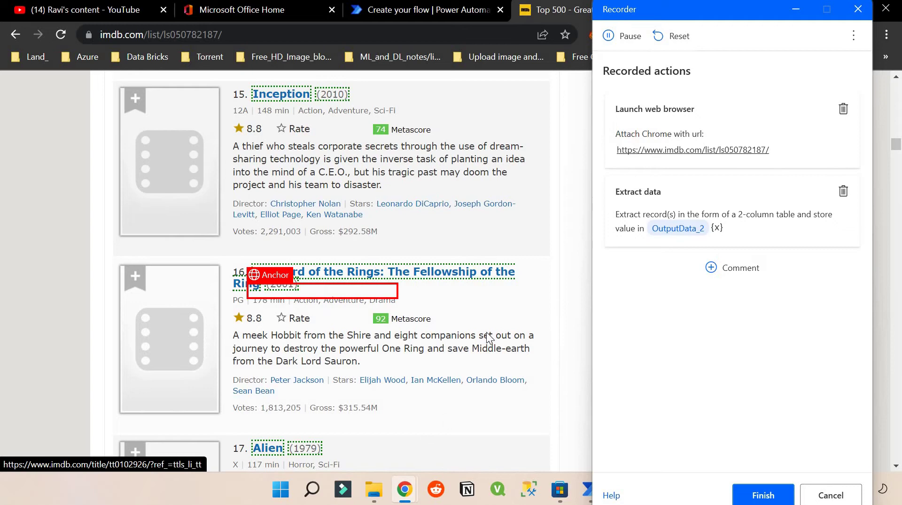
{"action": "scroll", "coordinate": [487, 333], "scroll_direction": "down", "scroll_amount": 20}
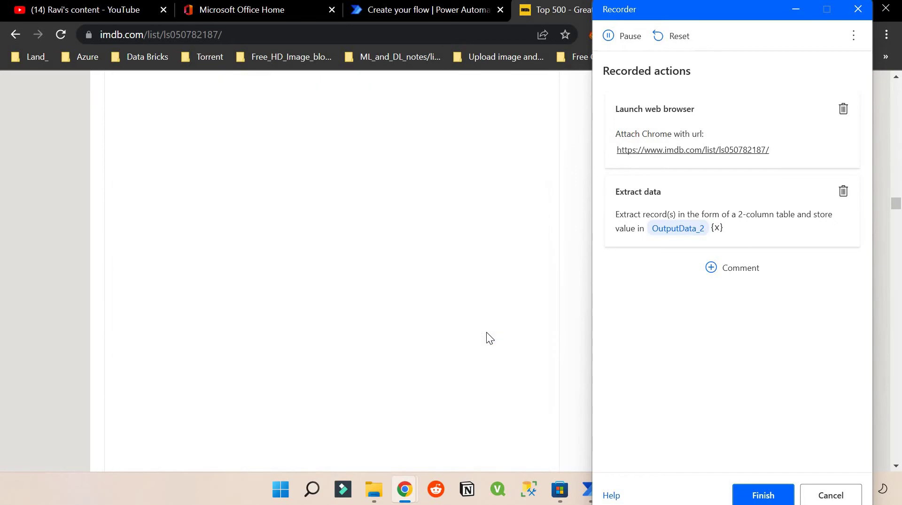
{"action": "scroll", "coordinate": [486, 331], "scroll_direction": "down", "scroll_amount": 20}
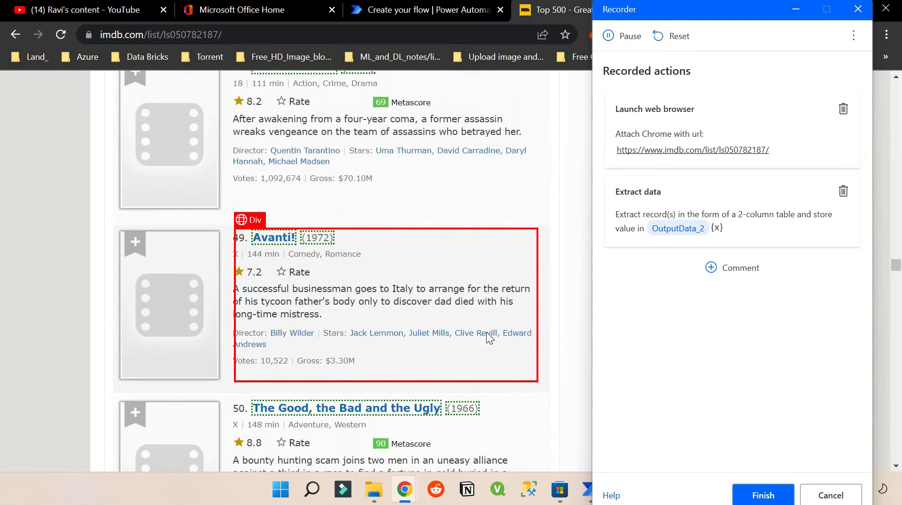
{"action": "scroll", "coordinate": [486, 333], "scroll_direction": "down", "scroll_amount": 20}
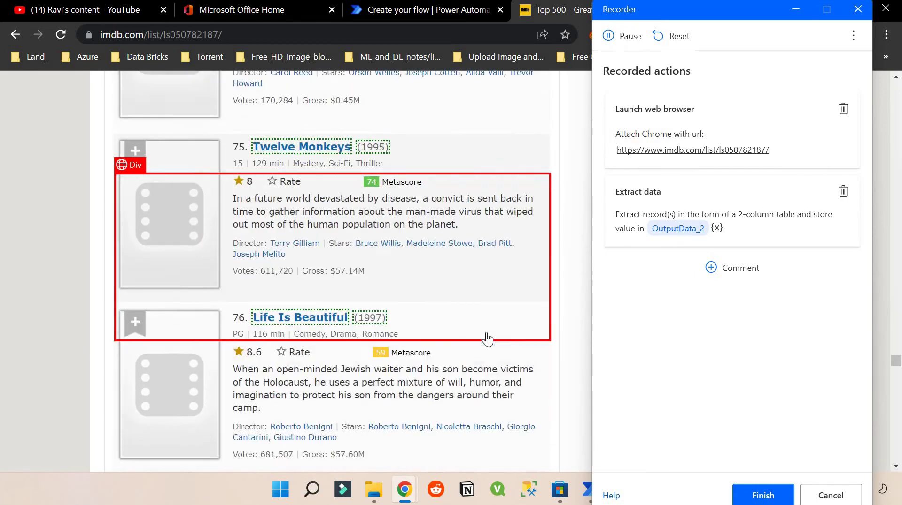
{"action": "scroll", "coordinate": [486, 336], "scroll_direction": "down", "scroll_amount": 20}
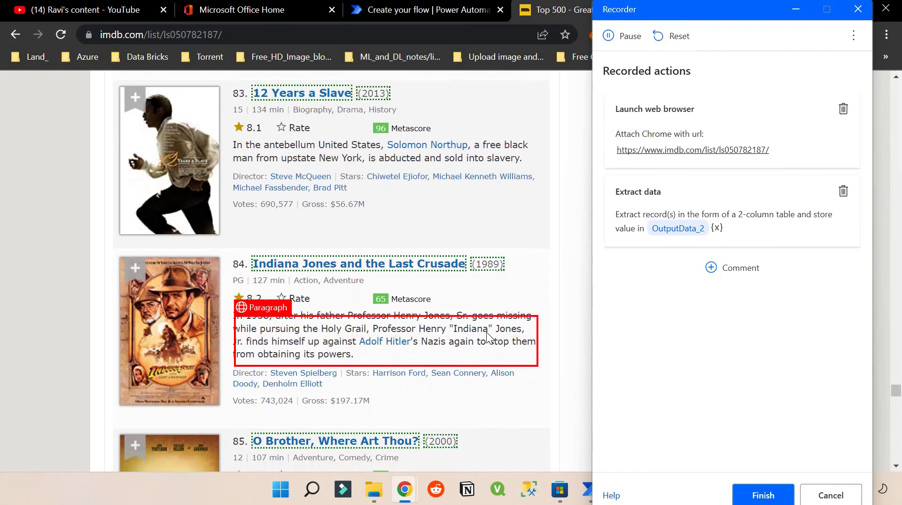
{"action": "scroll", "coordinate": [487, 331], "scroll_direction": "down", "scroll_amount": 20}
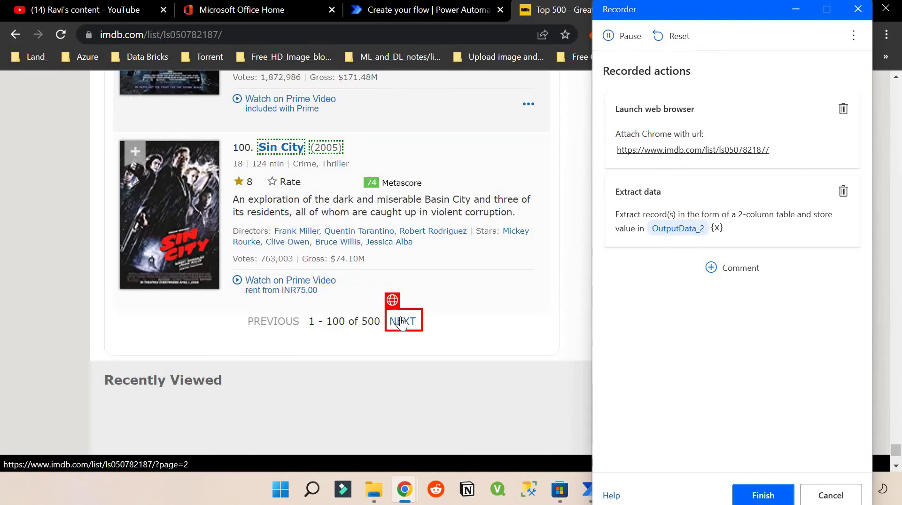
{"action": "right_click", "coordinate": [400, 324]}
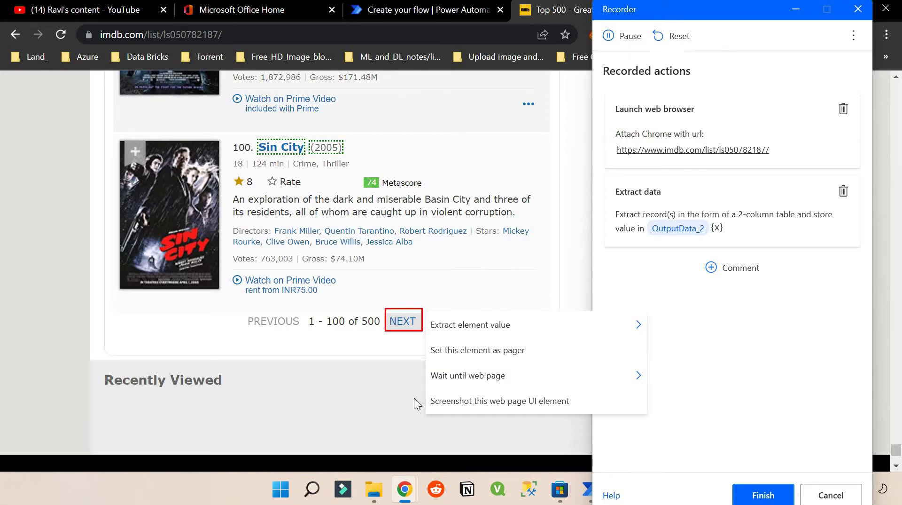
{"action": "mouse_move", "coordinate": [447, 324]}
{"action": "left_click", "coordinate": [682, 277]}
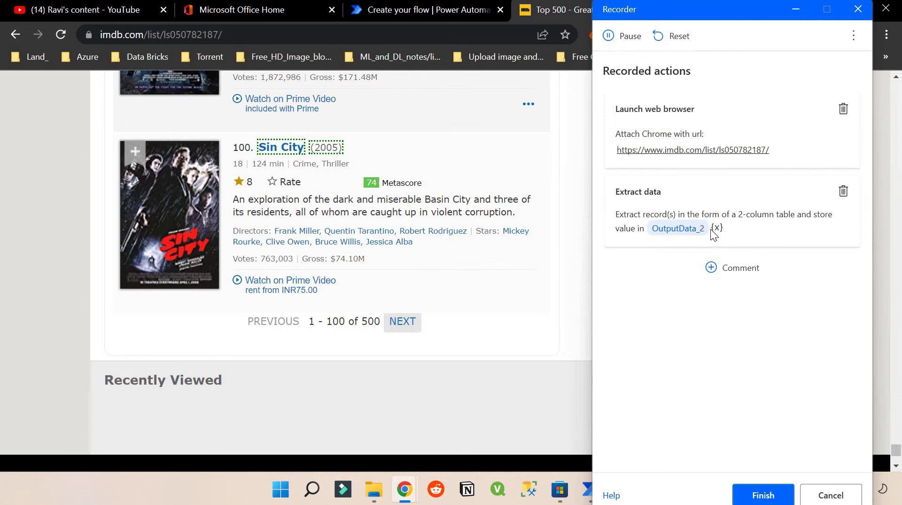
Step: Finish the recording and set the Extract data from web page action to store its data in an Excel spreadsheet
{"action": "left_click", "coordinate": [769, 496]}
{"action": "left_click", "coordinate": [768, 497]}
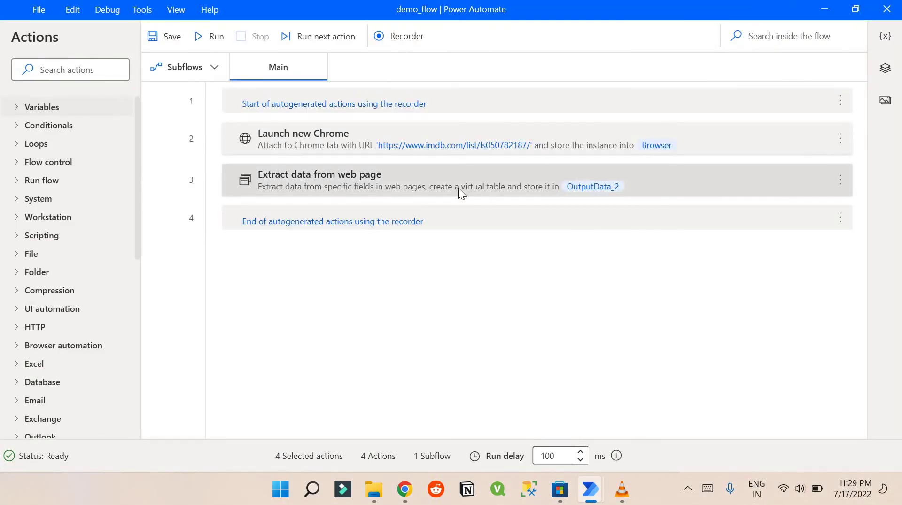
{"action": "left_click", "coordinate": [458, 188]}
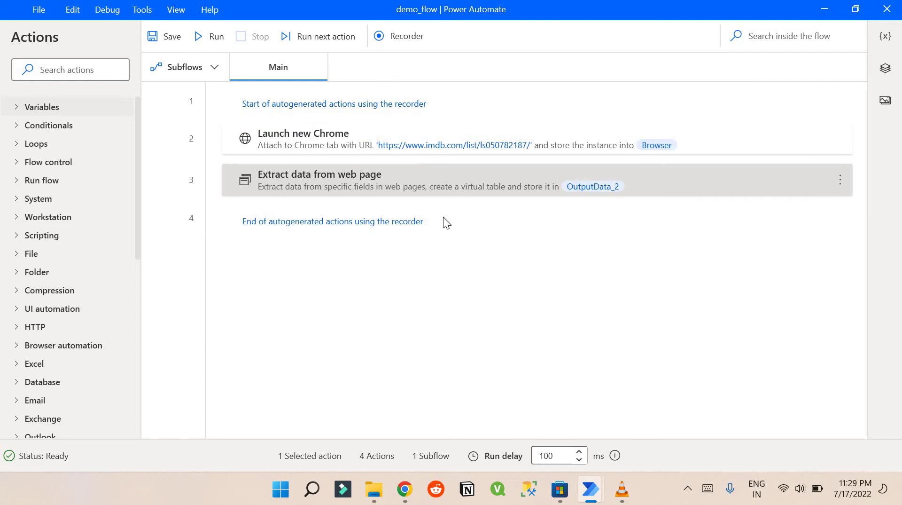
{"action": "key", "text": "Return"}
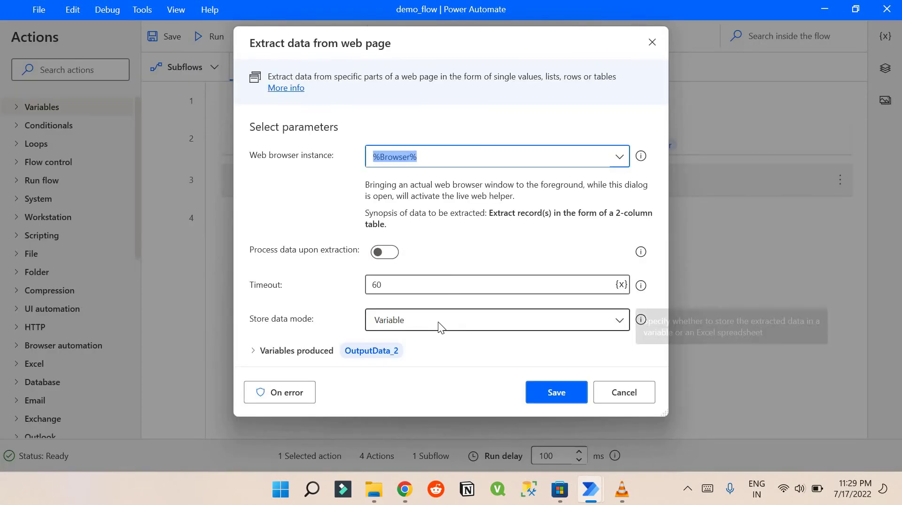
{"action": "left_click", "coordinate": [440, 325]}
{"action": "key", "text": "Escape"}
{"action": "key", "text": "Down"}
{"action": "left_click", "coordinate": [549, 397]}
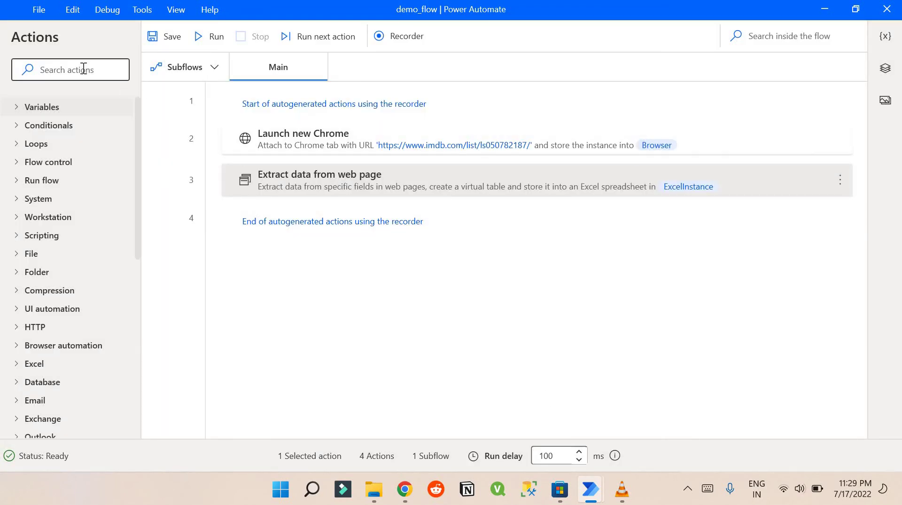
Step: Add a Save Excel action after the recorded actions, with the save mode set to Save document as
{"action": "left_click", "coordinate": [83, 69]}
{"action": "type", "text": "save ex"}
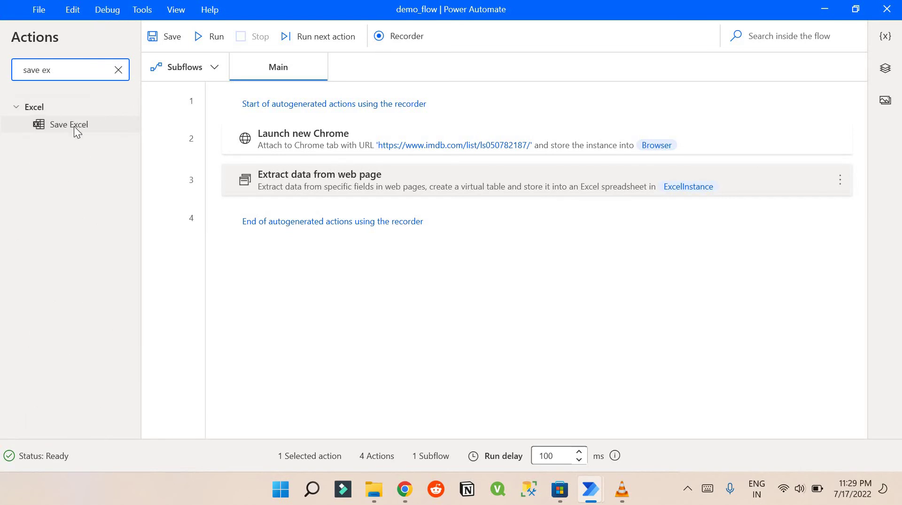
{"action": "left_click_drag", "start_coordinate": [75, 125], "coordinate": [280, 252]}
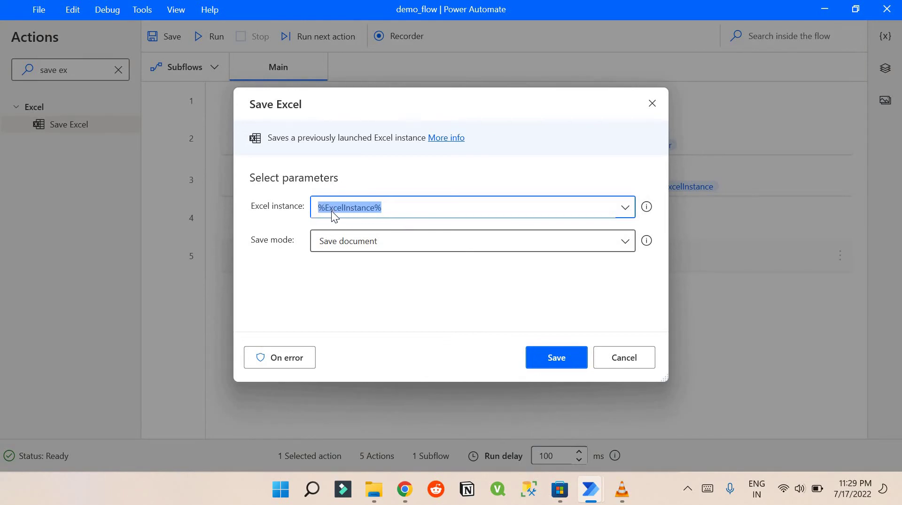
{"action": "left_click", "coordinate": [389, 242]}
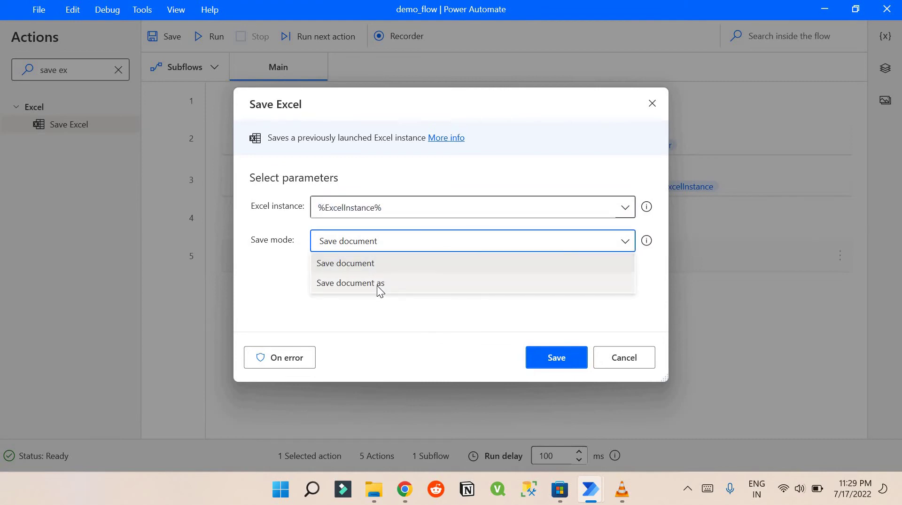
{"action": "left_click", "coordinate": [376, 284]}
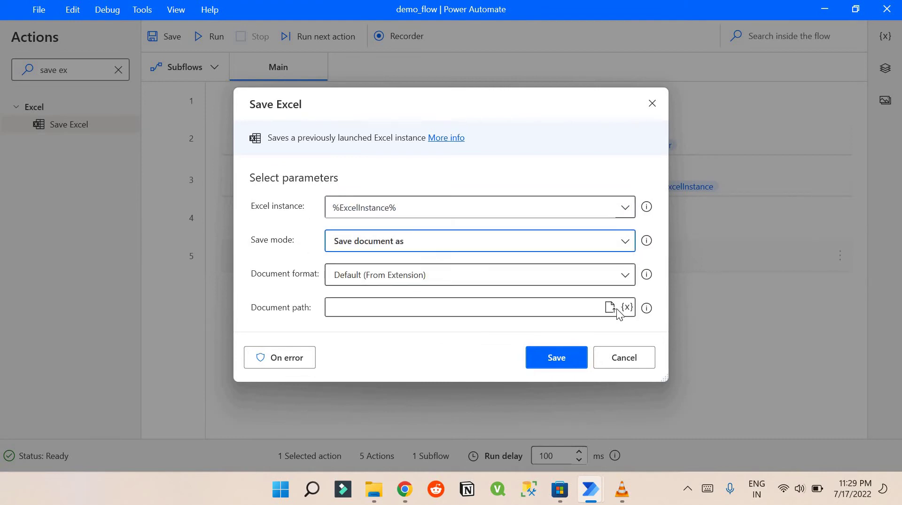
Step: Set the document path to the demo_pow workbook in the desktop's Power automate folder and save the action
{"action": "left_click", "coordinate": [610, 307]}
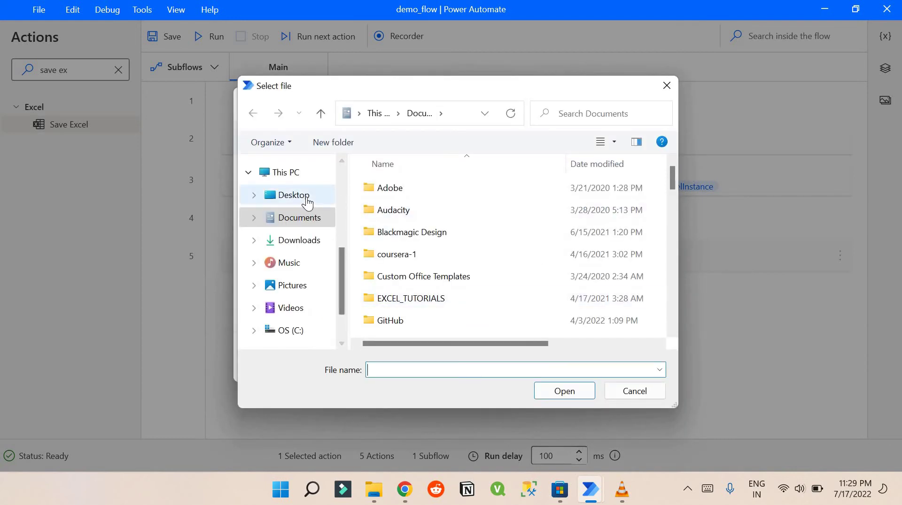
{"action": "left_click", "coordinate": [306, 200]}
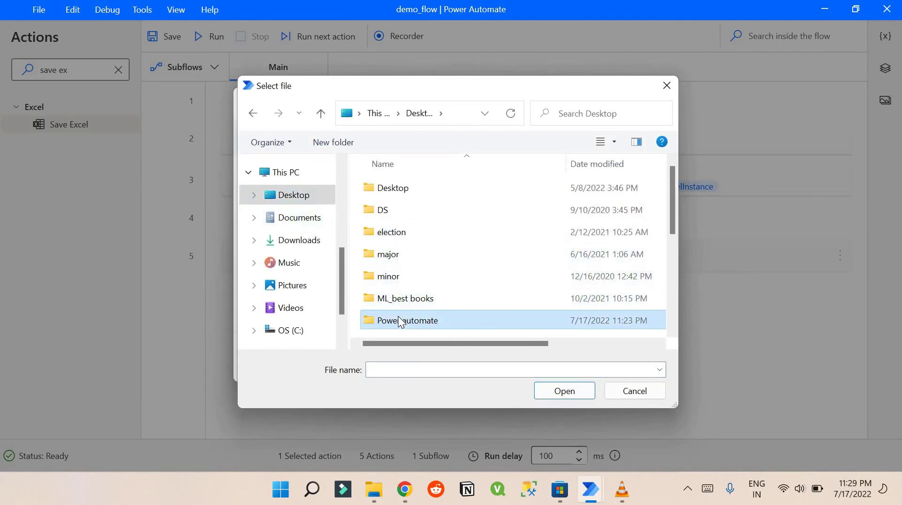
{"action": "double_click", "coordinate": [399, 321]}
{"action": "left_click", "coordinate": [438, 184]}
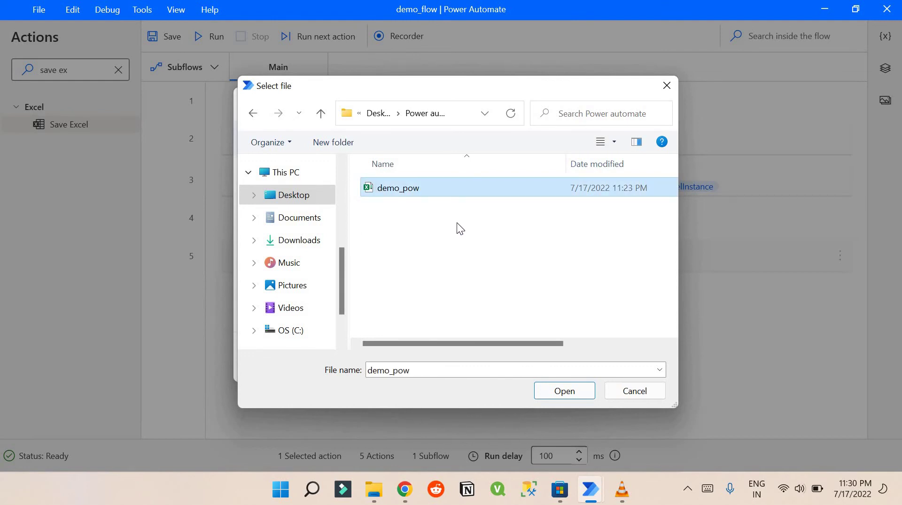
{"action": "left_click", "coordinate": [550, 394]}
{"action": "left_click", "coordinate": [567, 358]}
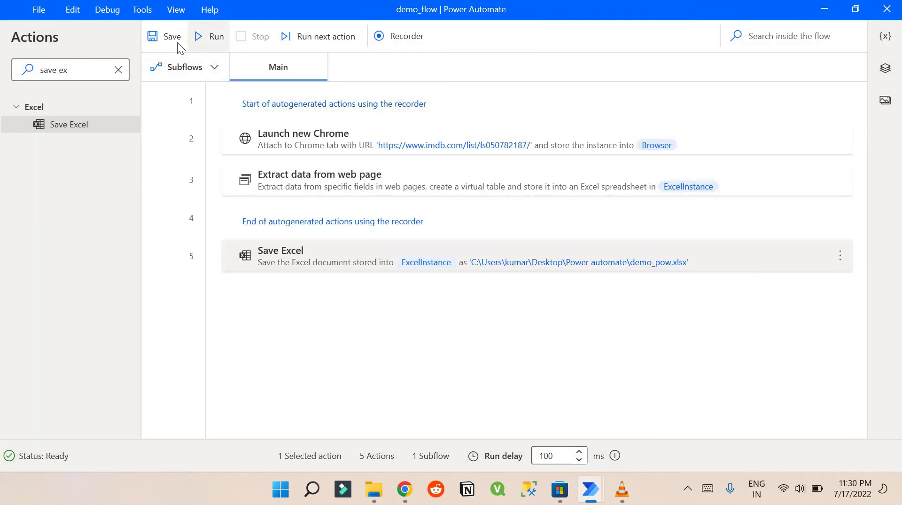
Step: Save and run demo_flow, and bring up the demo_pow workbook in a maximized Excel window
{"action": "left_click", "coordinate": [177, 43]}
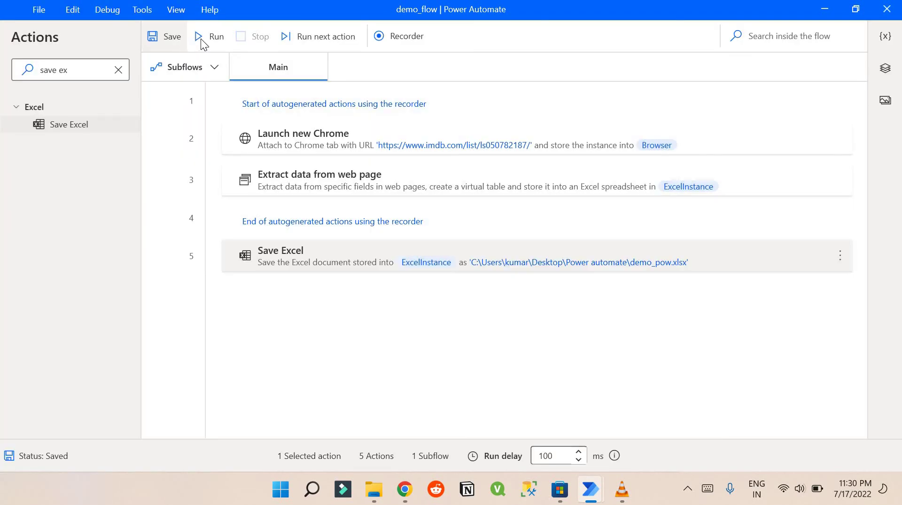
{"action": "left_click", "coordinate": [202, 42]}
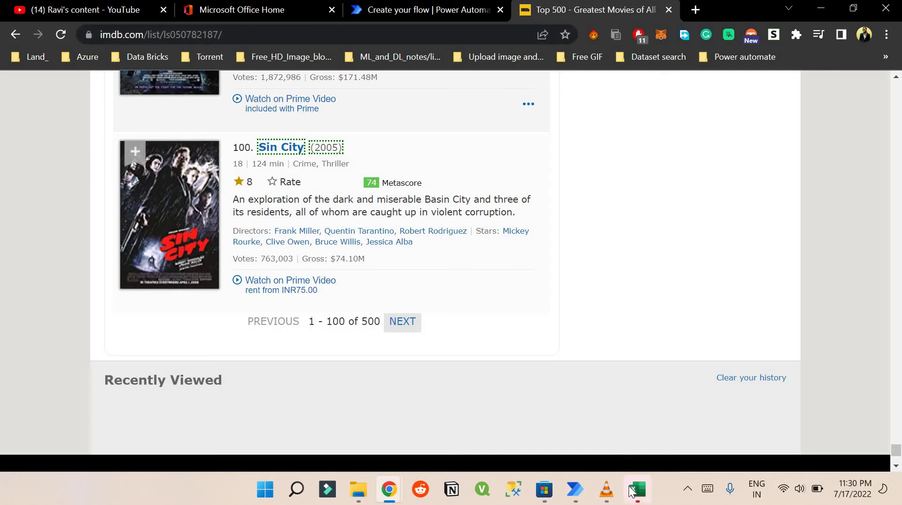
{"action": "left_click", "coordinate": [636, 490]}
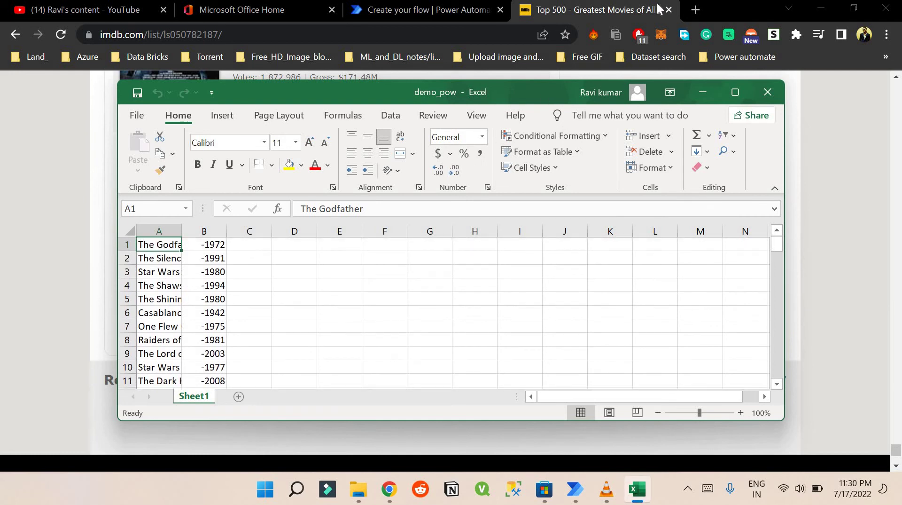
{"action": "left_click", "coordinate": [735, 93]}
Step: Review the extracted rows through row 100 and fit column A's width to the movie titles
{"action": "scroll", "coordinate": [286, 274], "scroll_direction": "down", "scroll_amount": 4}
{"action": "scroll", "coordinate": [286, 275], "scroll_direction": "down", "scroll_amount": 16}
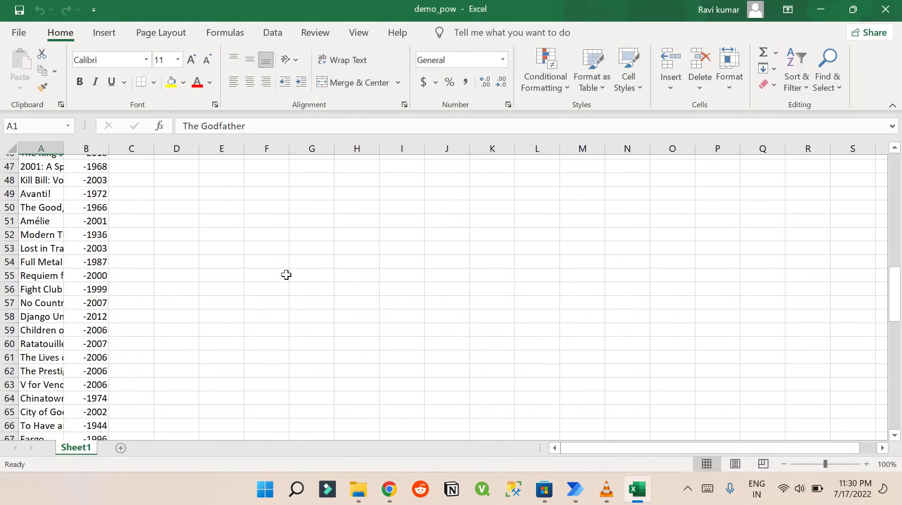
{"action": "scroll", "coordinate": [286, 274], "scroll_direction": "down", "scroll_amount": 7}
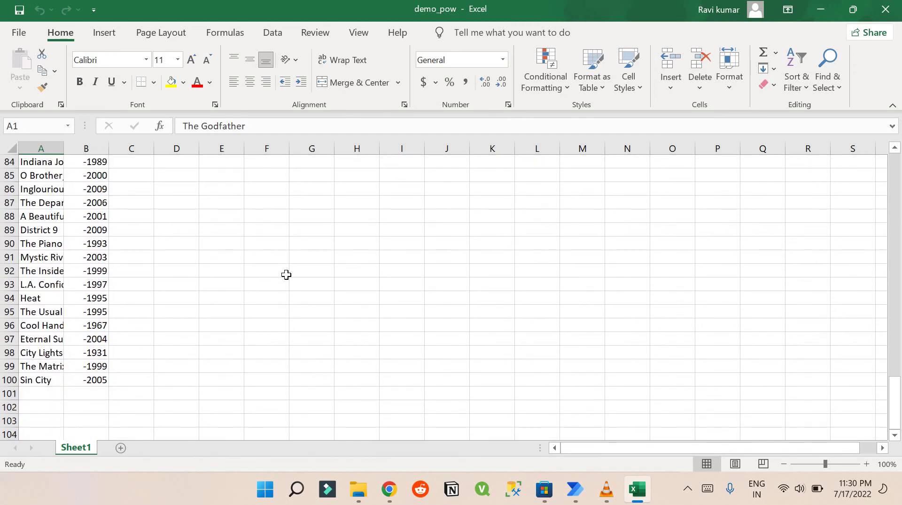
{"action": "left_click", "coordinate": [46, 380]}
{"action": "left_click", "coordinate": [104, 229]}
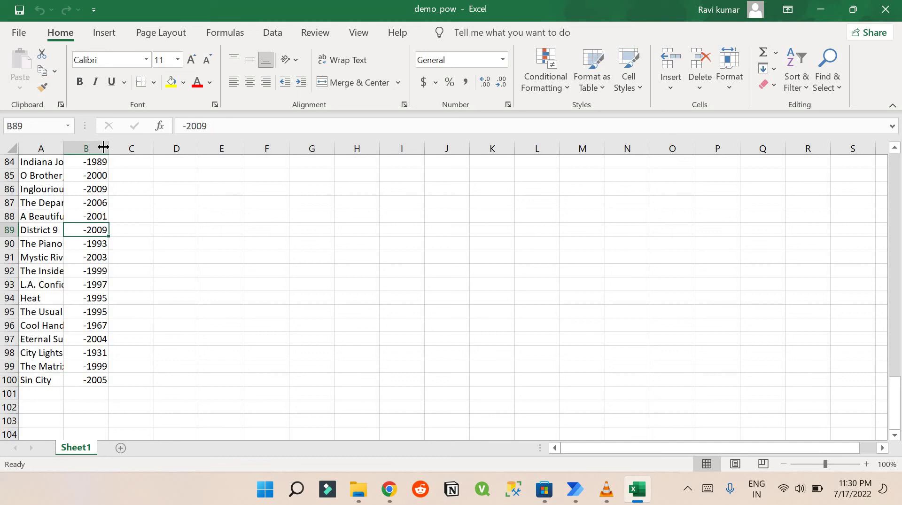
{"action": "double_click", "coordinate": [63, 149]}
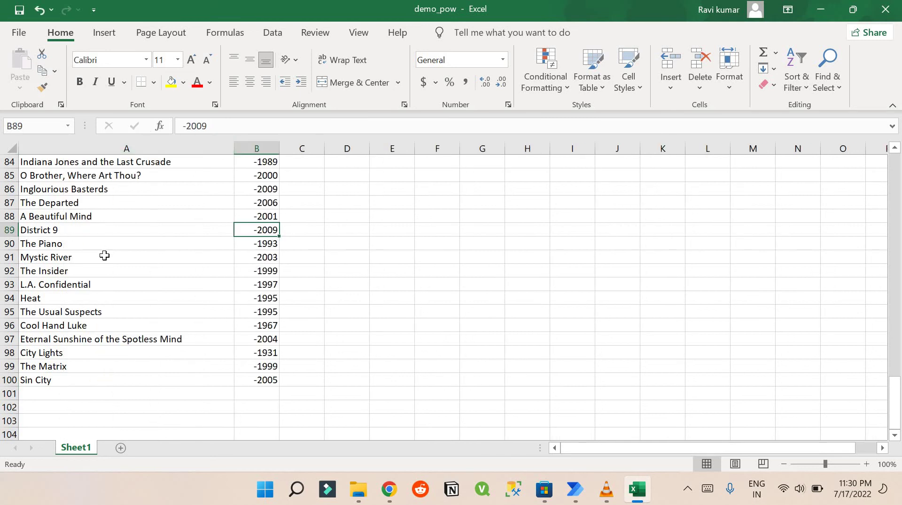
{"action": "scroll", "coordinate": [104, 255], "scroll_direction": "up", "scroll_amount": 20}
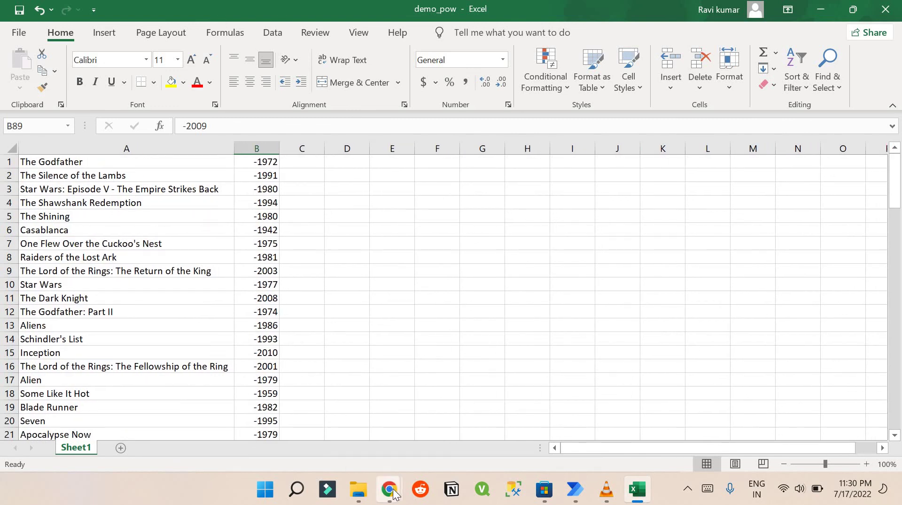
Step: Switch to Power Automate's Create page in Chrome
{"action": "mouse_move", "coordinate": [393, 492]}
{"action": "left_click", "coordinate": [354, 438]}
{"action": "left_click", "coordinate": [401, 14]}
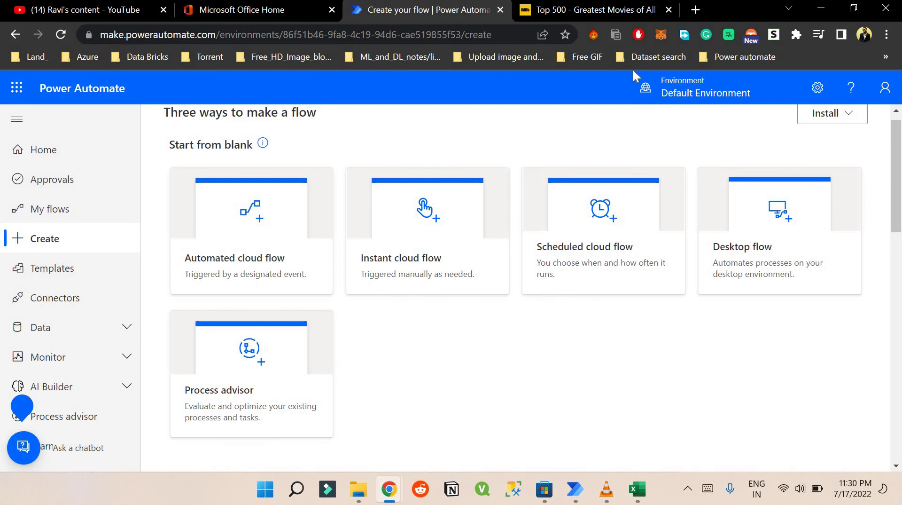
{"action": "left_click", "coordinate": [265, 261]}
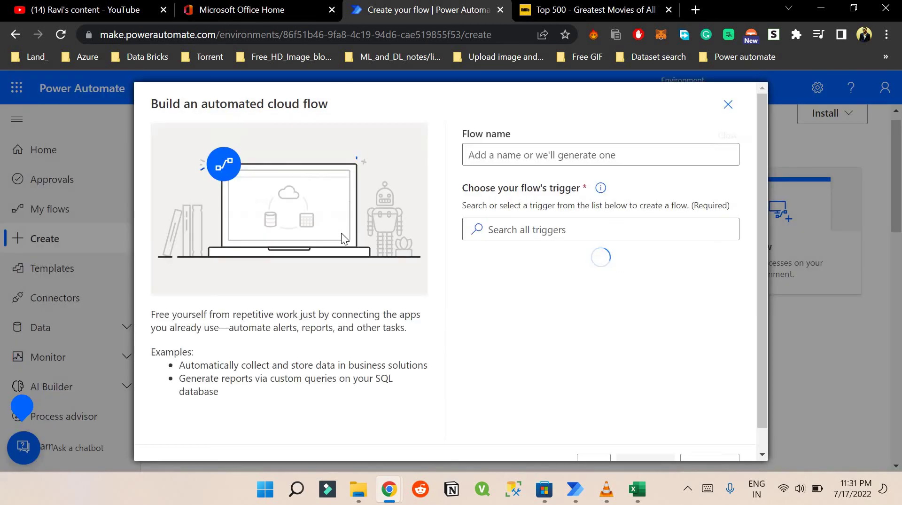
{"action": "left_click", "coordinate": [554, 151]}
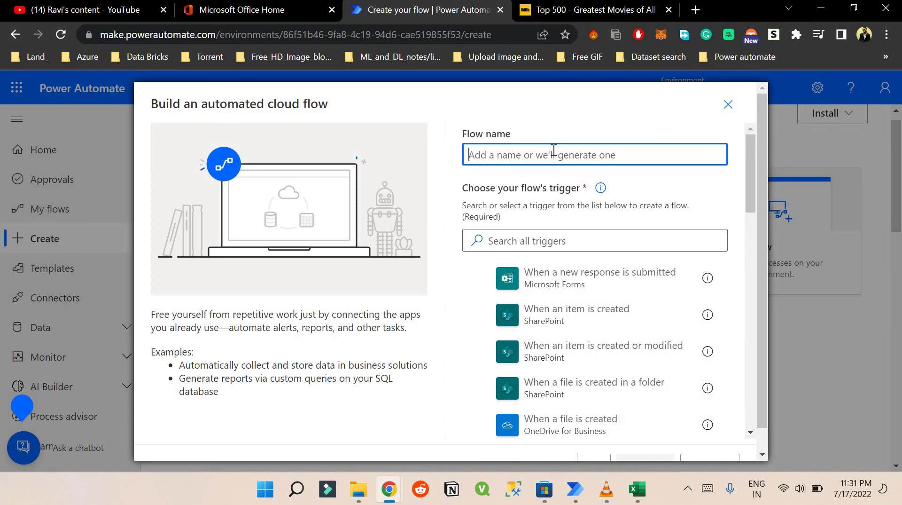
{"action": "type", "text": "automate"}
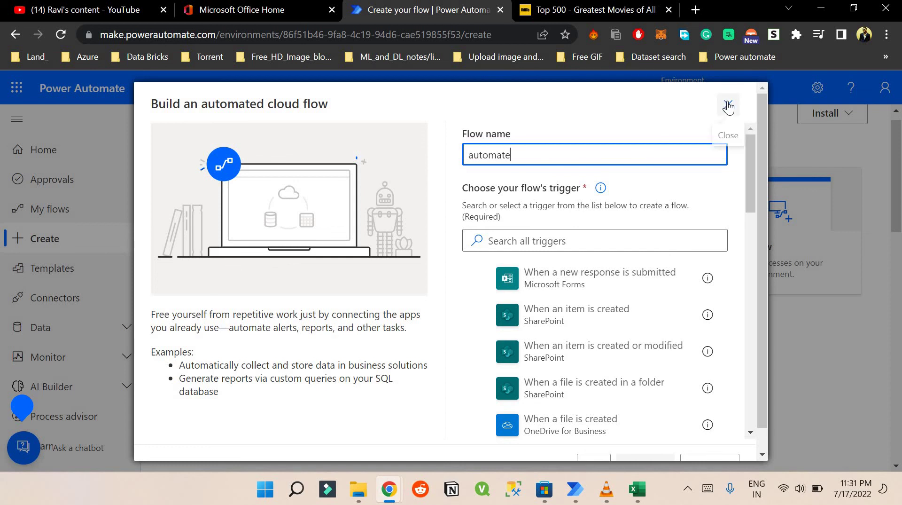
{"action": "left_click_drag", "start_coordinate": [728, 104], "coordinate": [624, 188]}
{"action": "key", "text": "Escape"}
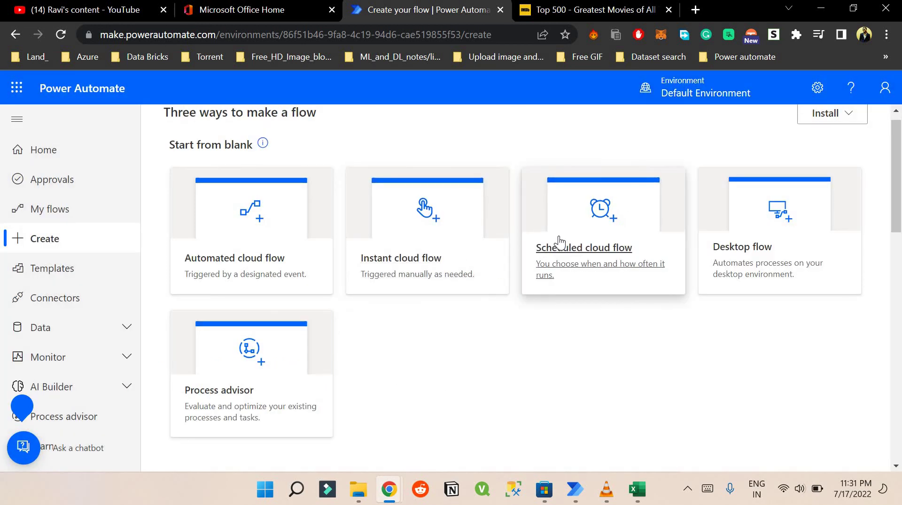
Step: Create a scheduled cloud flow named demo, keeping the default start time and one-minute repeat
{"action": "left_click", "coordinate": [559, 237]}
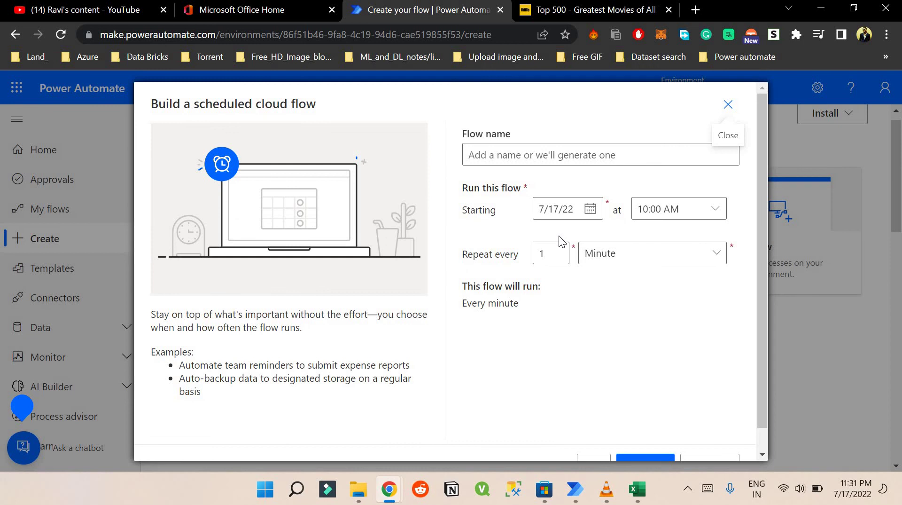
{"action": "left_click", "coordinate": [567, 162]}
{"action": "type", "text": "demo"}
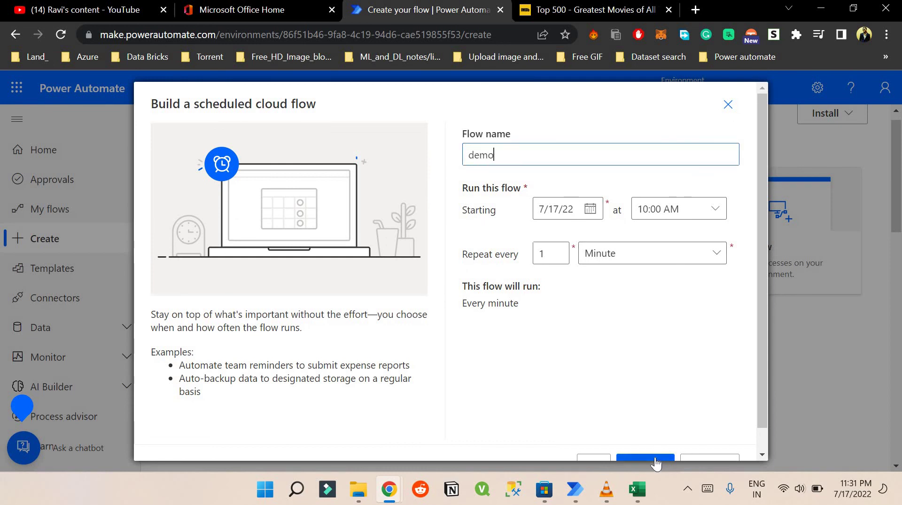
{"action": "left_click", "coordinate": [656, 461]}
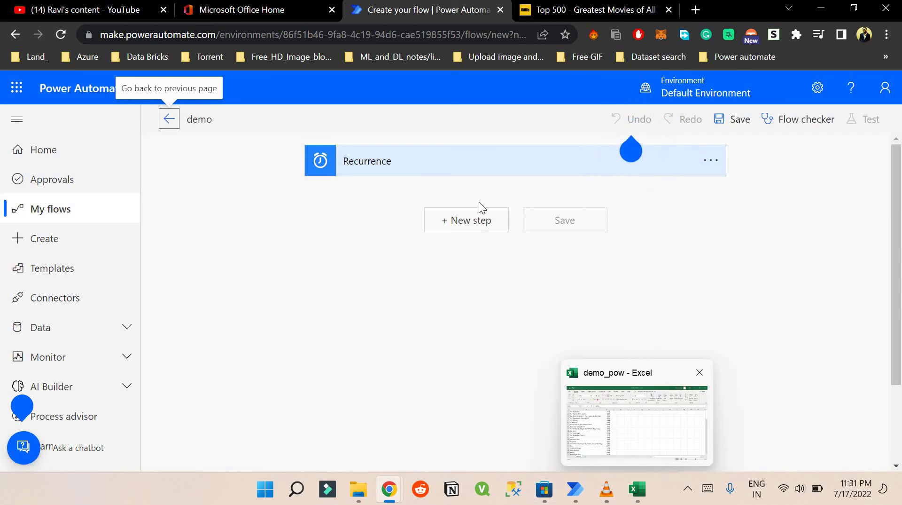
Step: Add a new step below Recurrence and search the premium connectors for "desktop power automate"
{"action": "left_click", "coordinate": [469, 220]}
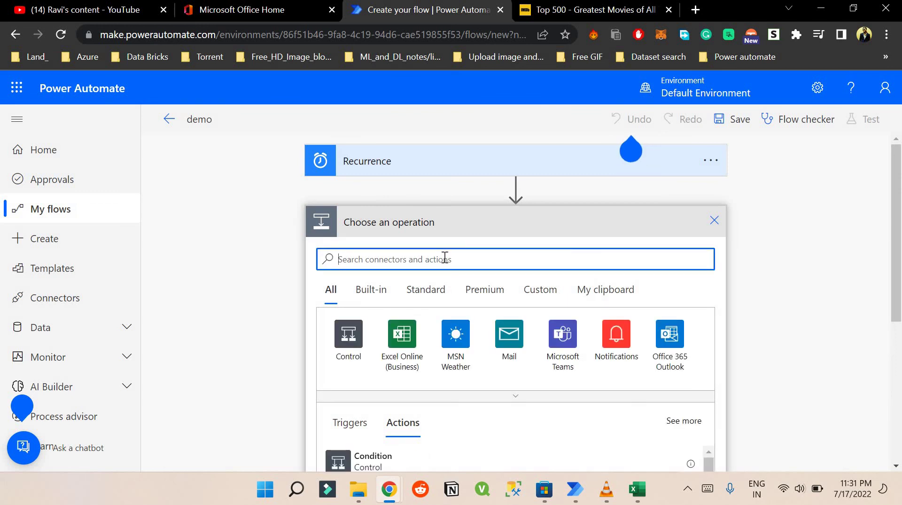
{"action": "type", "text": "desktop"}
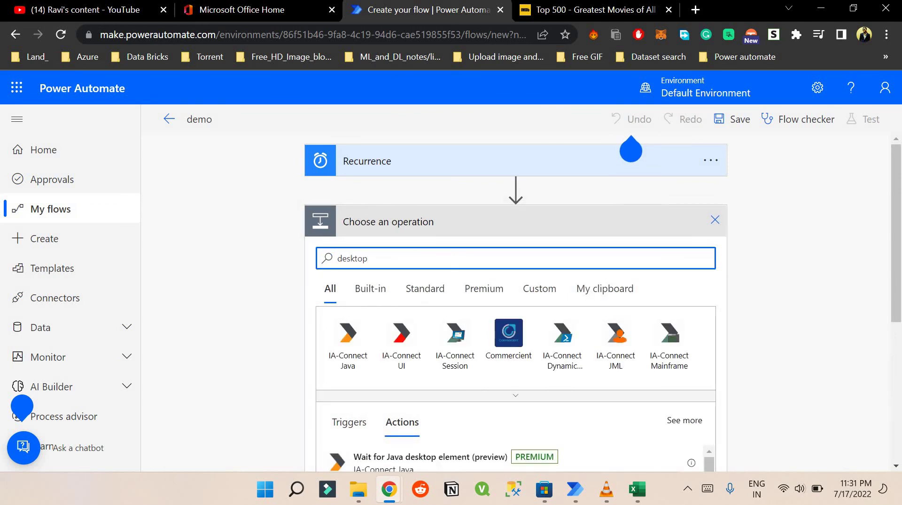
{"action": "type", "text": " power automate"}
{"action": "left_click", "coordinate": [484, 288]}
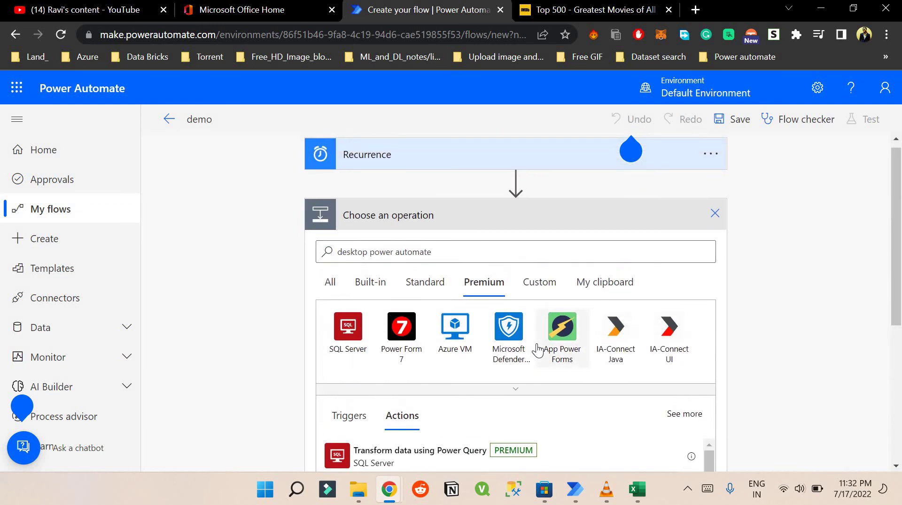
{"action": "left_click", "coordinate": [444, 259]}
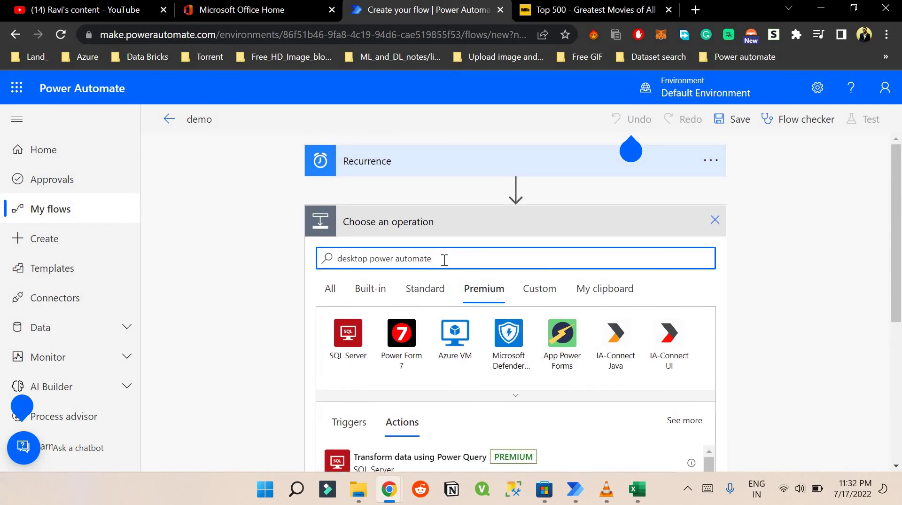